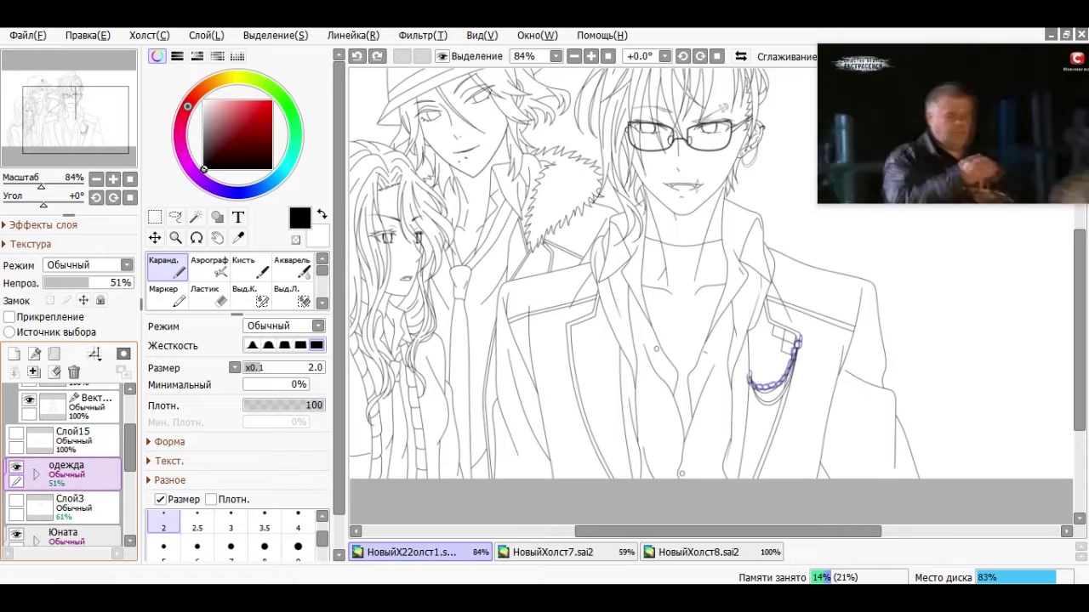
Delete the одежда folder, then move layer Слой16 into the Райто folder and collapse that folder
{"action": "left_click", "coordinate": [74, 372]}
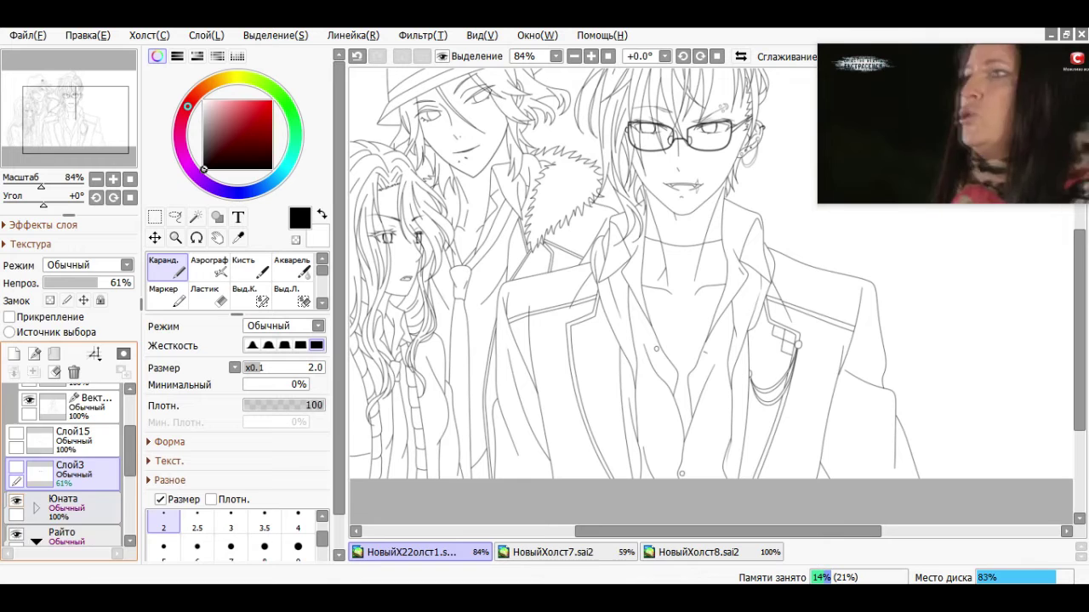
{"action": "scroll", "coordinate": [68, 464], "scroll_direction": "down", "scroll_amount": 5}
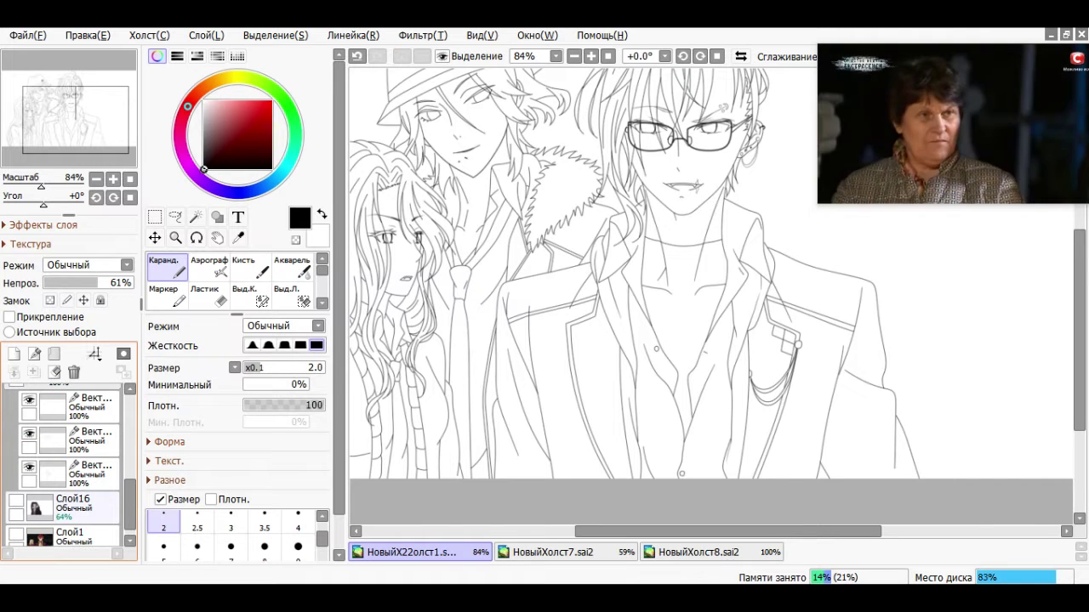
{"action": "scroll", "coordinate": [68, 459], "scroll_direction": "up", "scroll_amount": 1}
{"action": "left_click", "coordinate": [29, 433]}
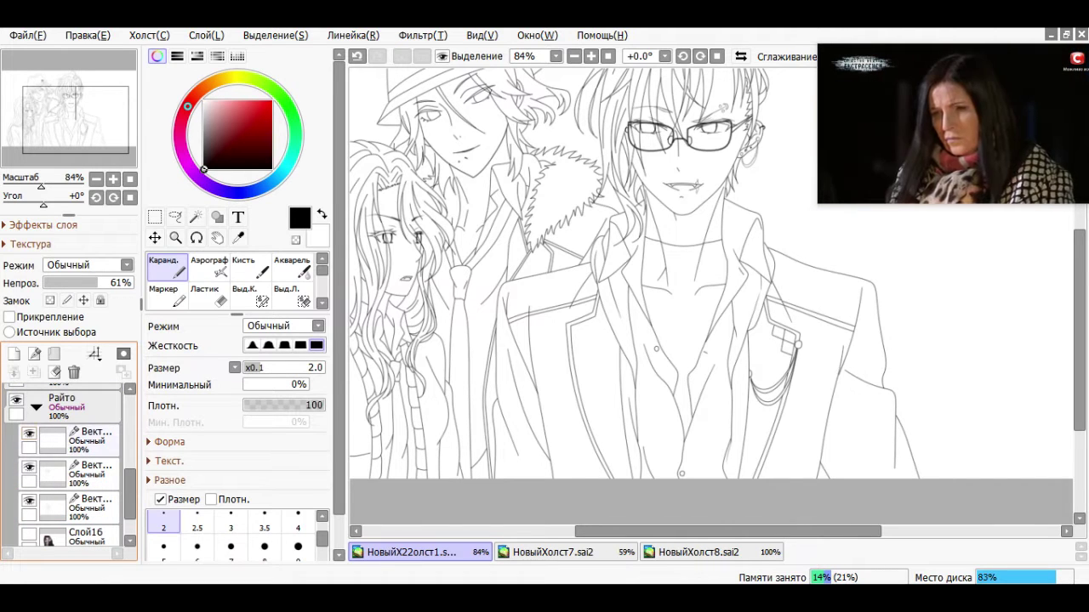
{"action": "left_click", "coordinate": [85, 438]}
{"action": "left_click", "coordinate": [34, 371]}
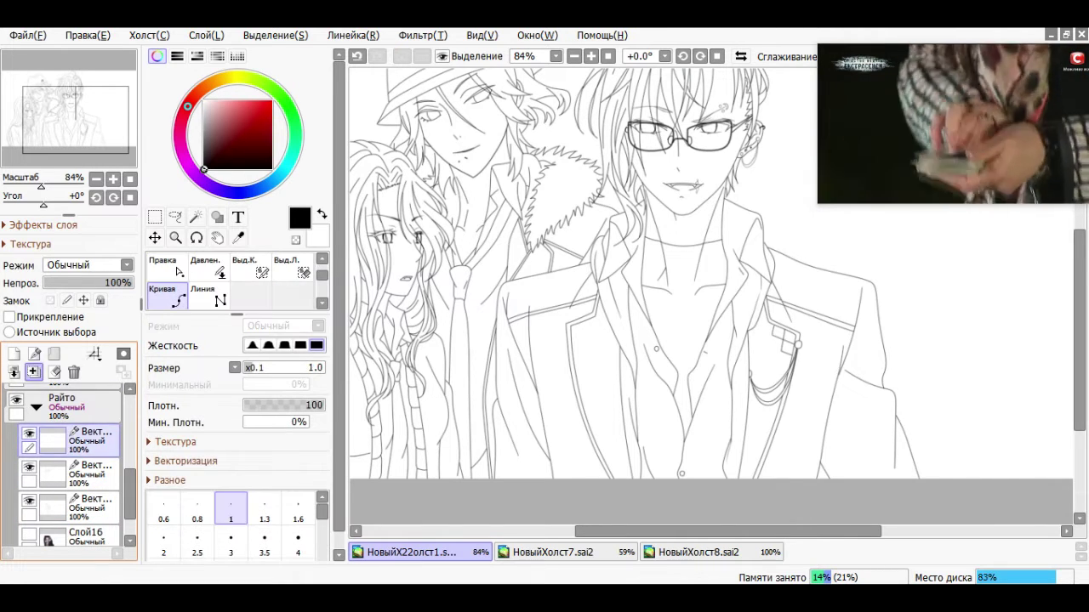
{"action": "left_click", "coordinate": [35, 406]}
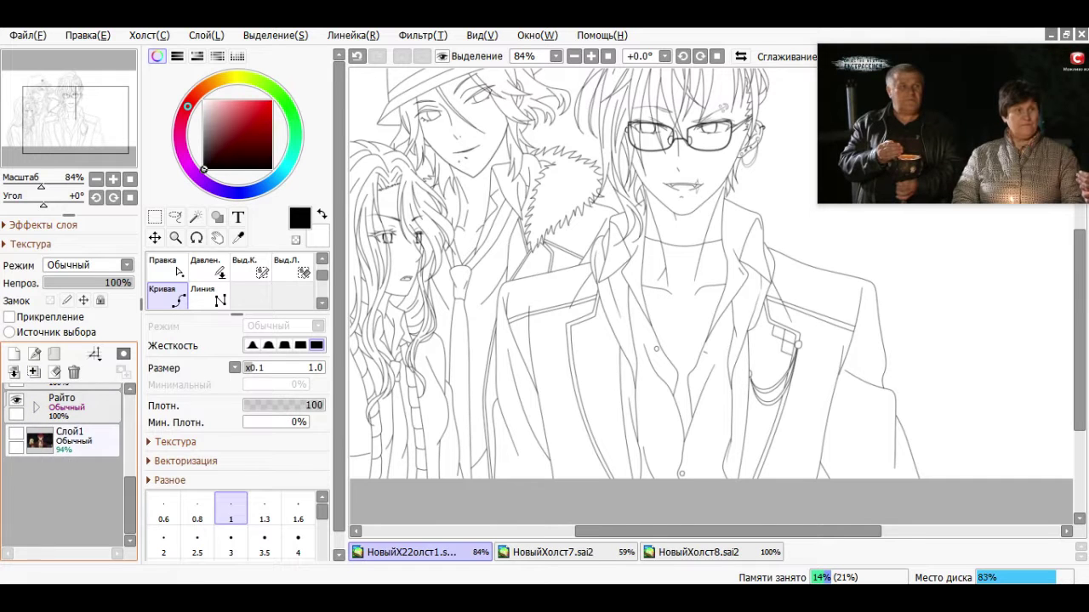
Collapse the Папка3 folder and rename it "OC M"
{"action": "scroll", "coordinate": [68, 468], "scroll_direction": "up", "scroll_amount": 3}
{"action": "left_click", "coordinate": [36, 400]}
{"action": "left_click", "coordinate": [15, 394]}
{"action": "double_click", "coordinate": [64, 396]}
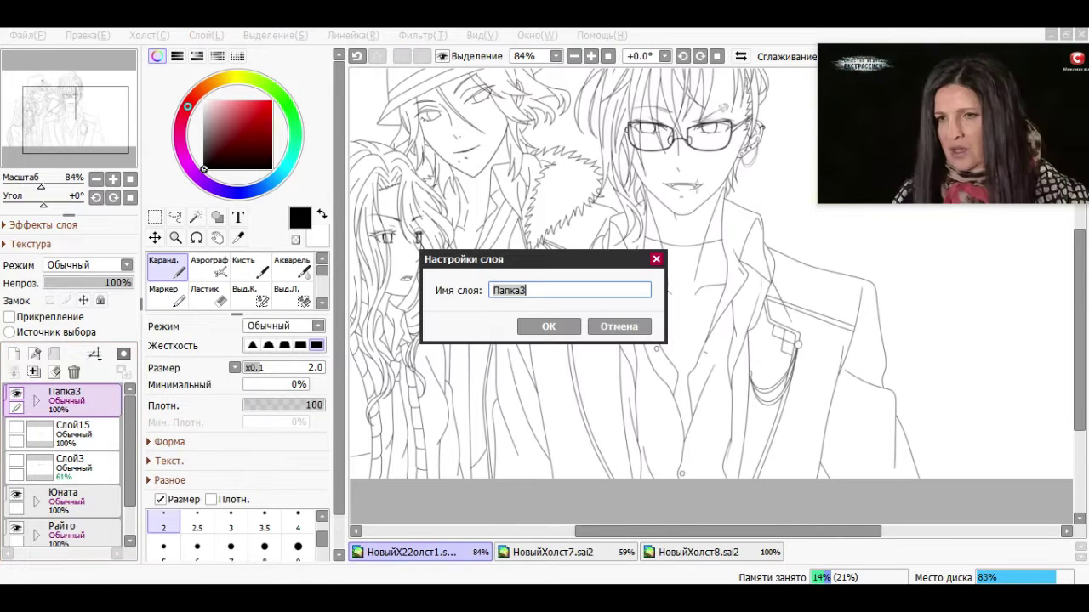
{"action": "type", "text": "OC M"}
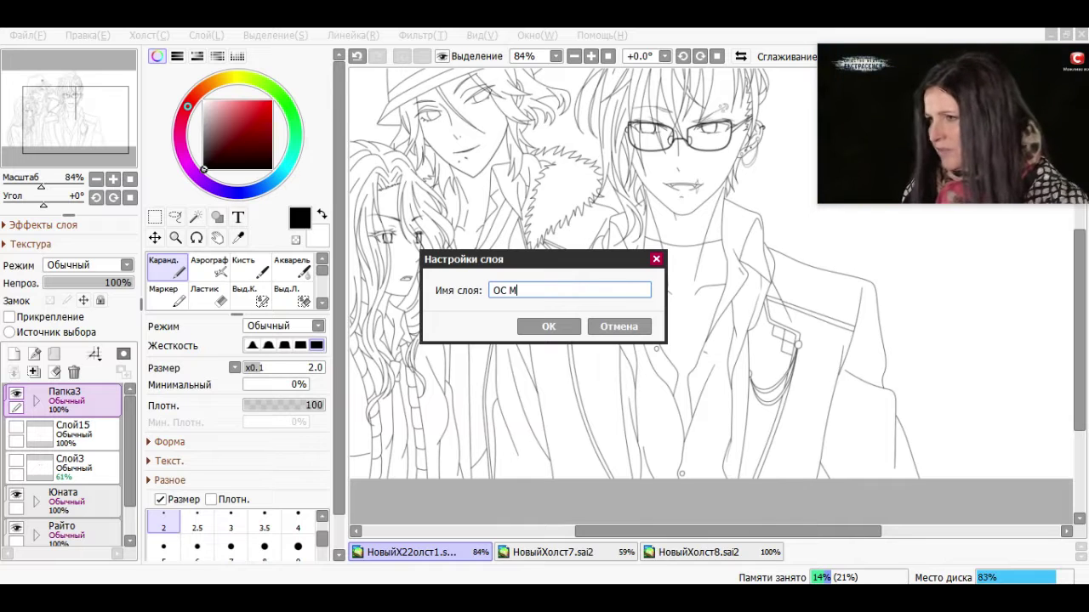
{"action": "key", "text": "Return"}
Check the contents of Слой15 and Слой3 on the canvas, then merge them into a single hidden Слой3 layer
{"action": "left_click", "coordinate": [15, 427]}
{"action": "left_click", "coordinate": [15, 427]}
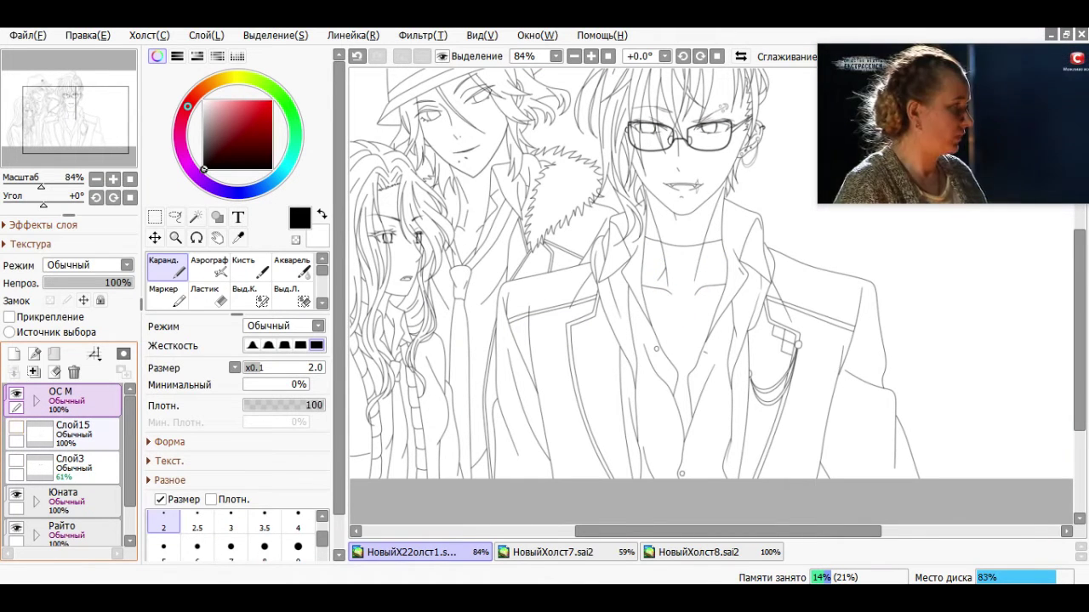
{"action": "left_click", "coordinate": [15, 427]}
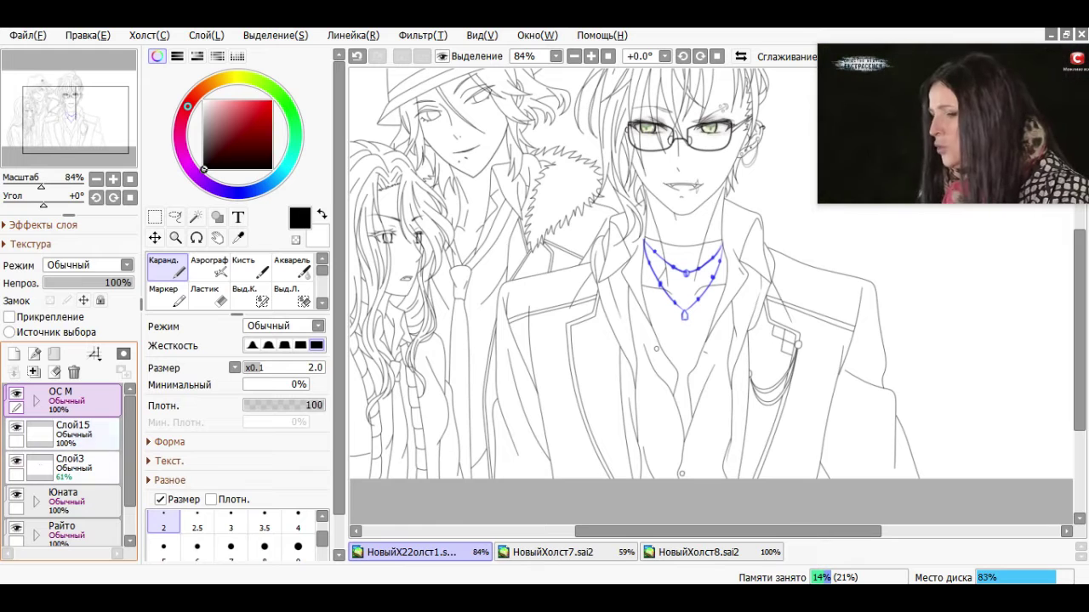
{"action": "left_click", "coordinate": [109, 429]}
{"action": "key", "text": "Delete"}
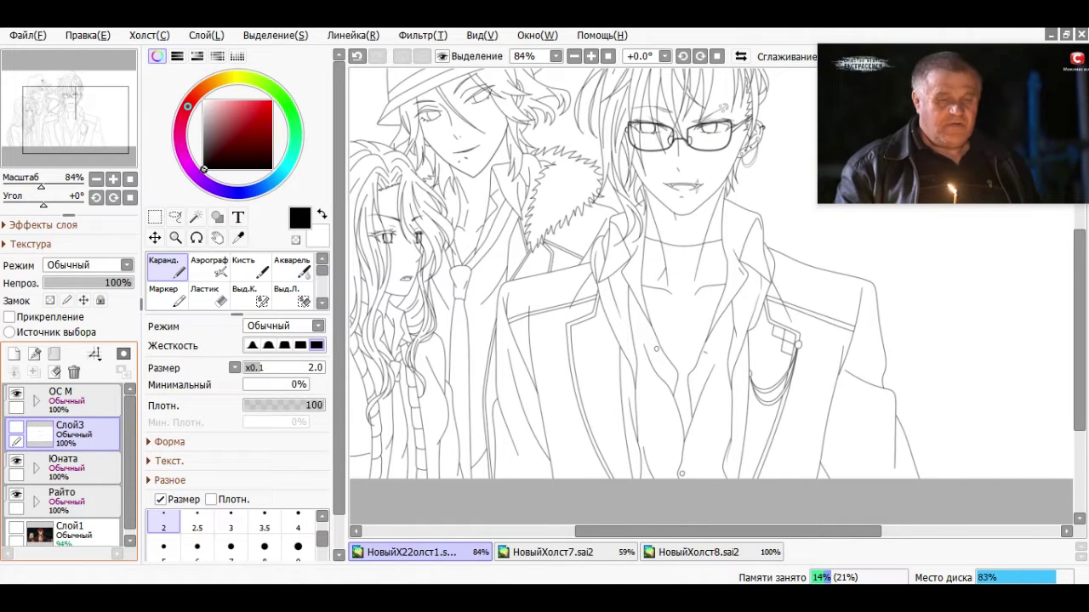
Move layer Слой3 into the OC M folder and collapse the folder
{"action": "left_click", "coordinate": [36, 400]}
{"action": "left_click", "coordinate": [36, 399]}
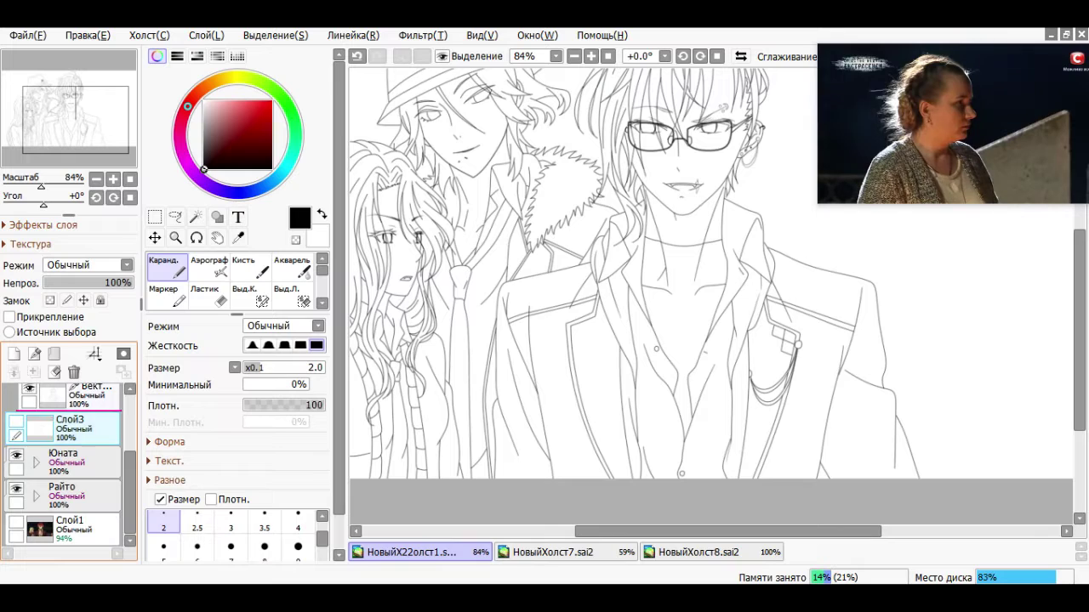
{"action": "left_click", "coordinate": [36, 400]}
{"action": "left_click", "coordinate": [36, 400]}
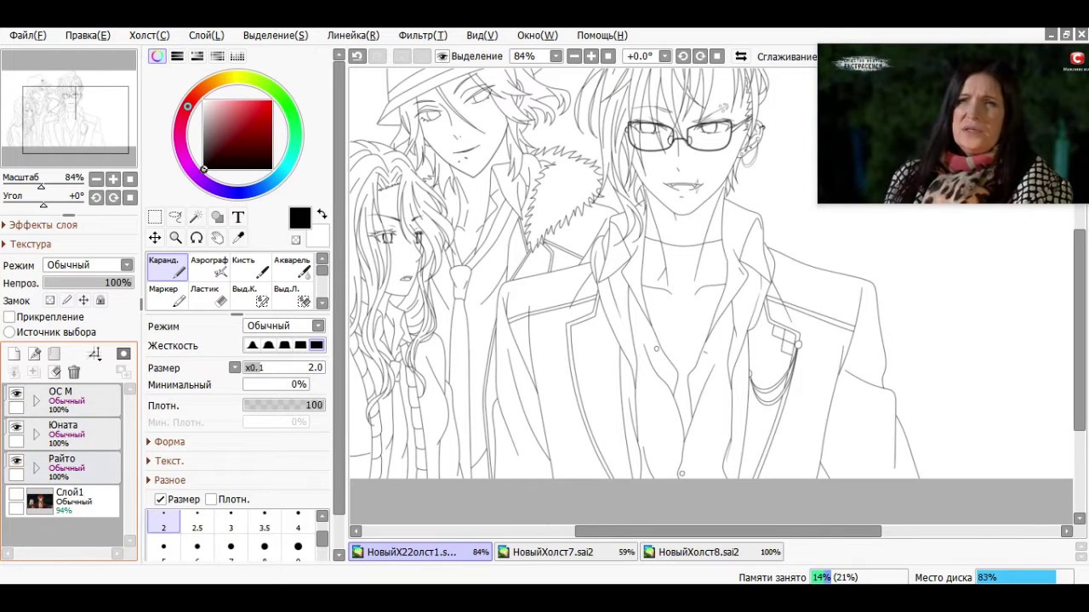
{"action": "left_click", "coordinate": [16, 461]}
{"action": "left_click", "coordinate": [17, 460]}
Sample a dark grey from the canvas and fill a new layer above Слой1, beneath the character folders, with it
{"action": "left_click_drag", "start_coordinate": [497, 32], "coordinate": [586, 79]}
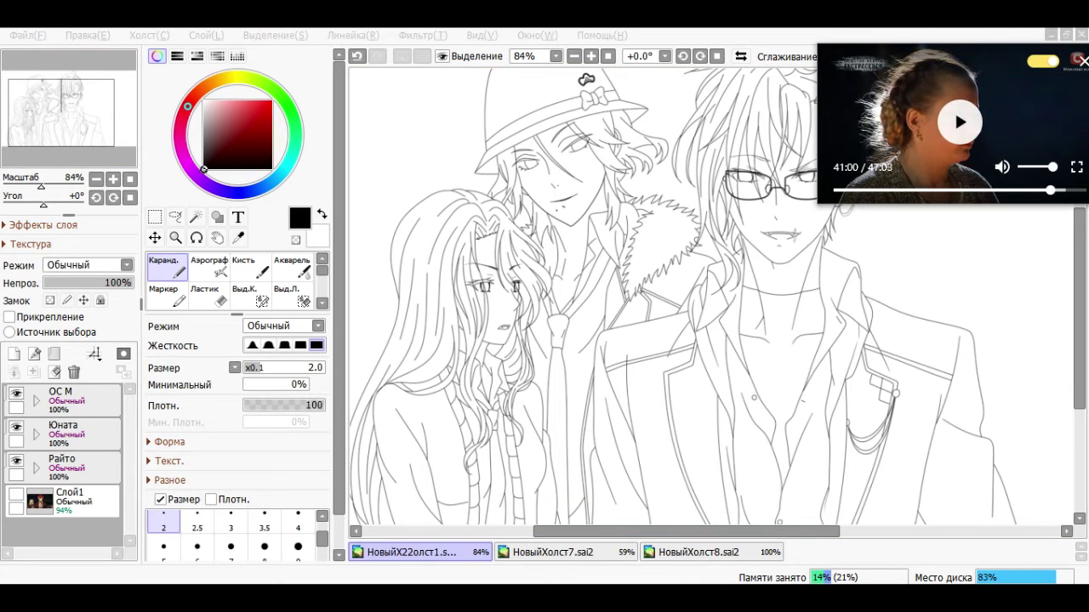
{"action": "key", "text": "alt+Tab"}
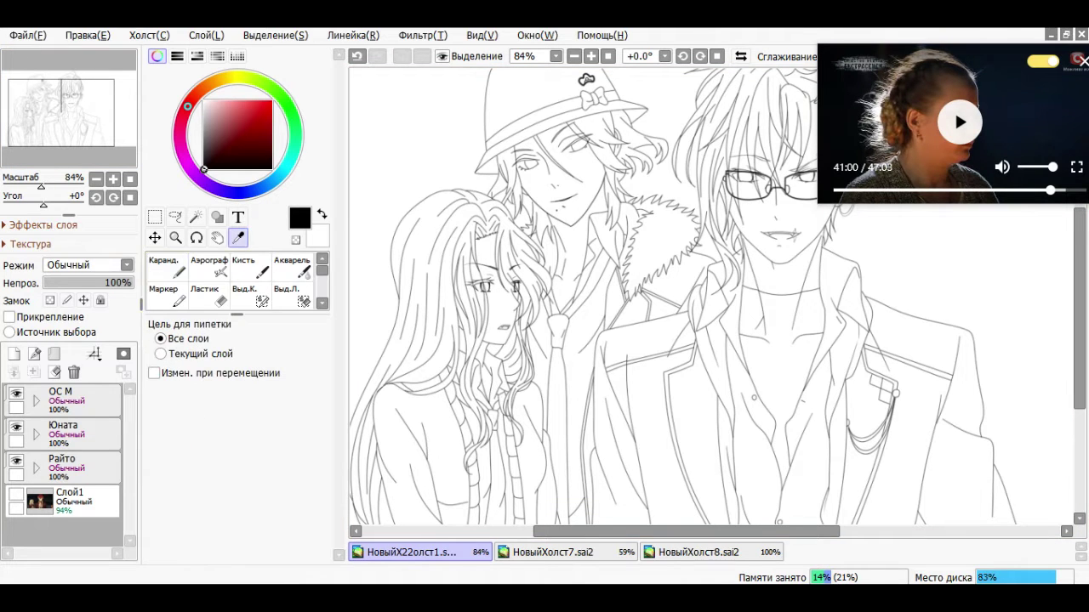
{"action": "left_click", "coordinate": [586, 79]}
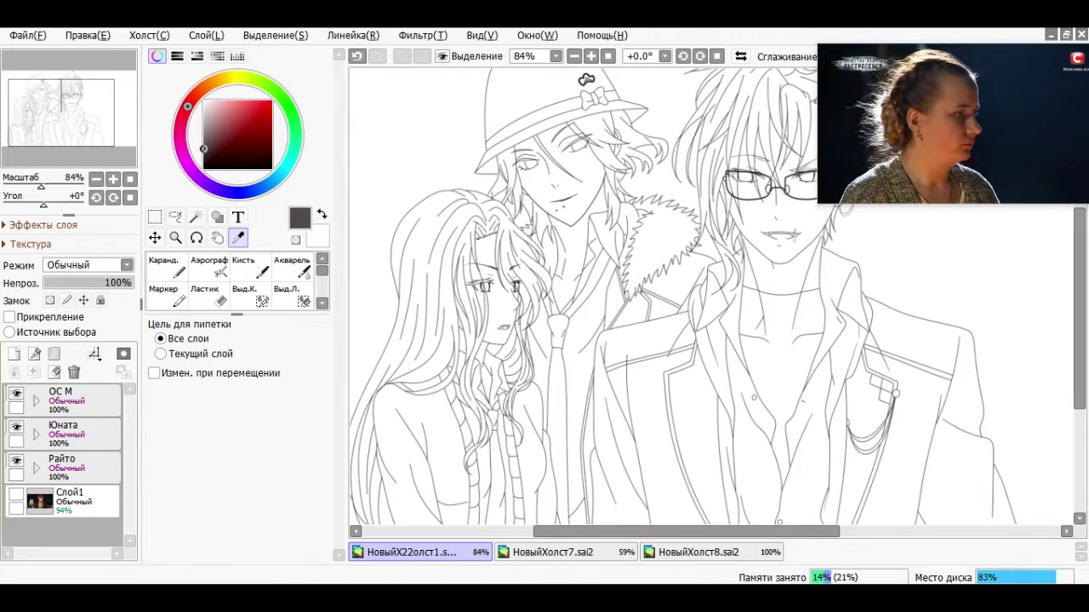
{"action": "left_click", "coordinate": [13, 354]}
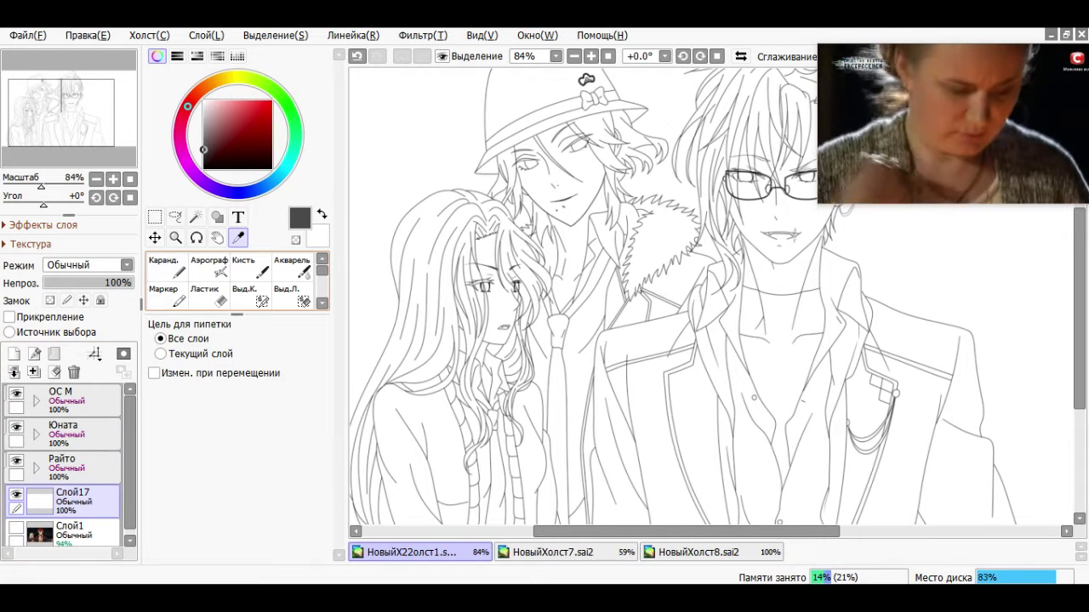
{"action": "key", "text": "g"}
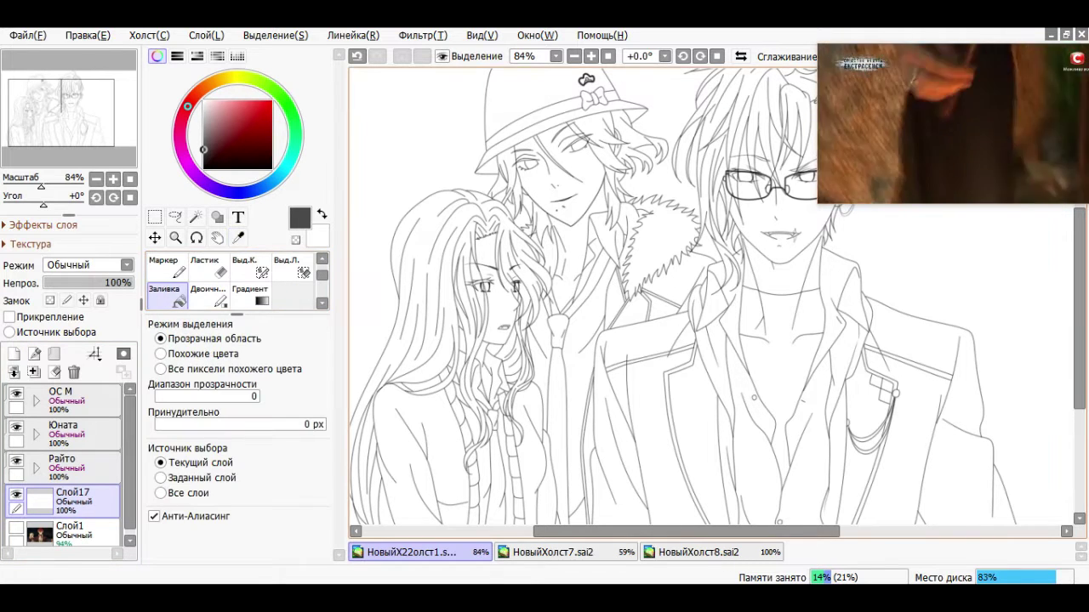
{"action": "left_click", "coordinate": [586, 80]}
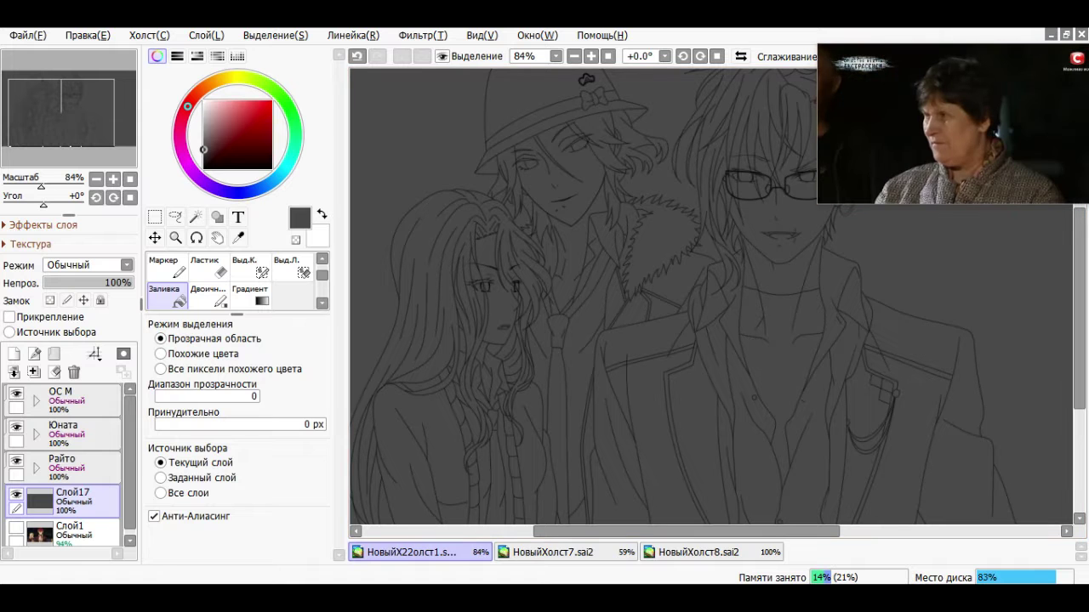
Set the grey's brightness value to 33 with the HSV sliders and refill the background layer Слой17
{"action": "left_click", "coordinate": [196, 55]}
{"action": "left_click_drag", "start_coordinate": [202, 257], "coordinate": [206, 257]}
{"action": "left_click", "coordinate": [586, 79]}
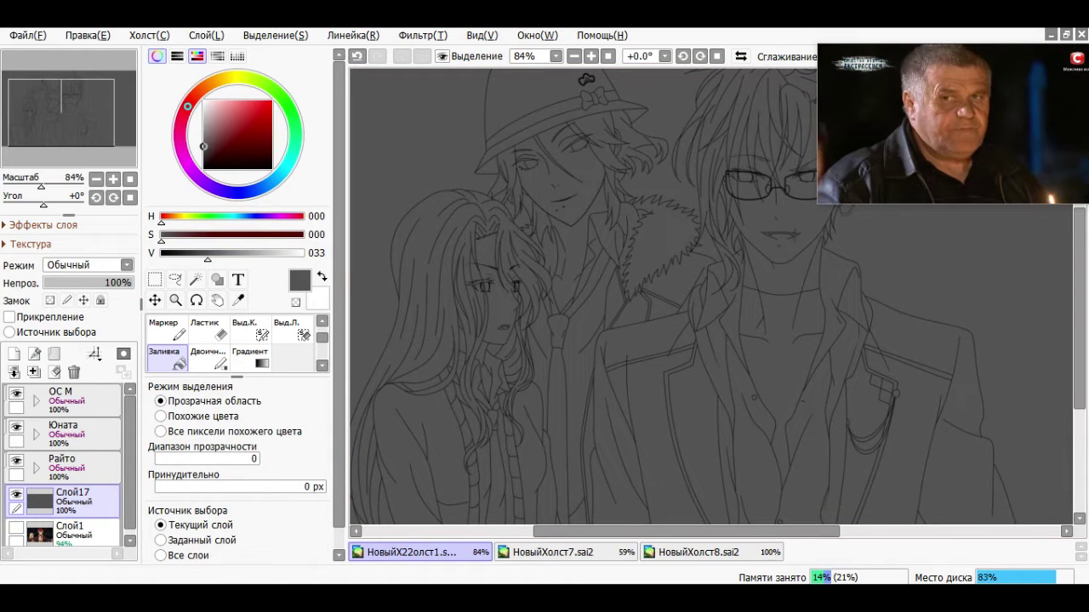
{"action": "left_click_drag", "start_coordinate": [206, 257], "coordinate": [162, 257]}
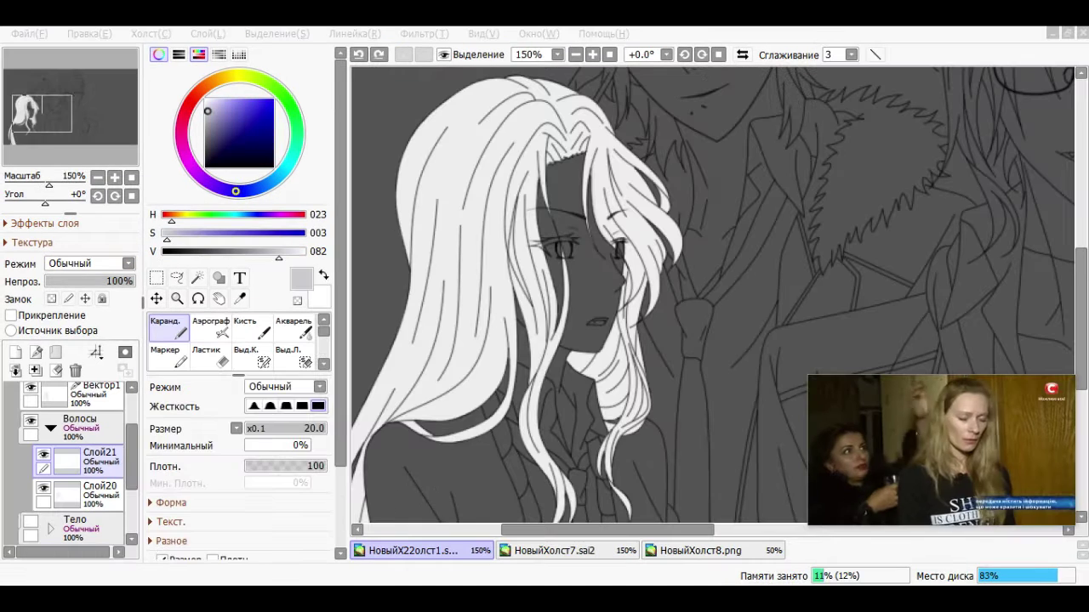
Shade the hair roots above the long-haired character's forehead in light grey on Слой21, using the Pencil at size 3
{"action": "key", "text": "ctrl+plus"}
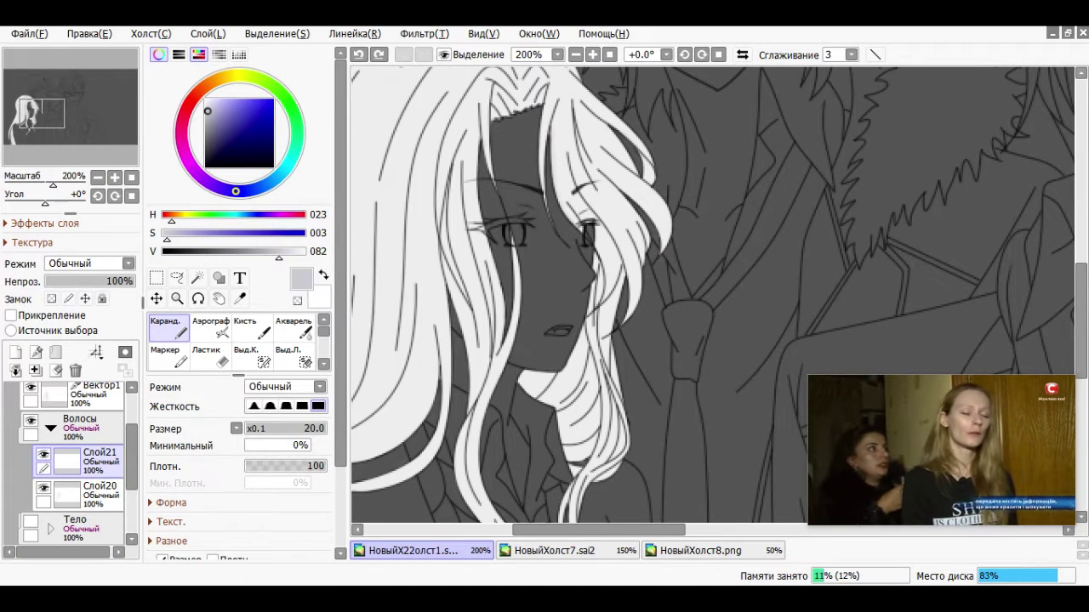
{"action": "left_click", "coordinate": [165, 532]}
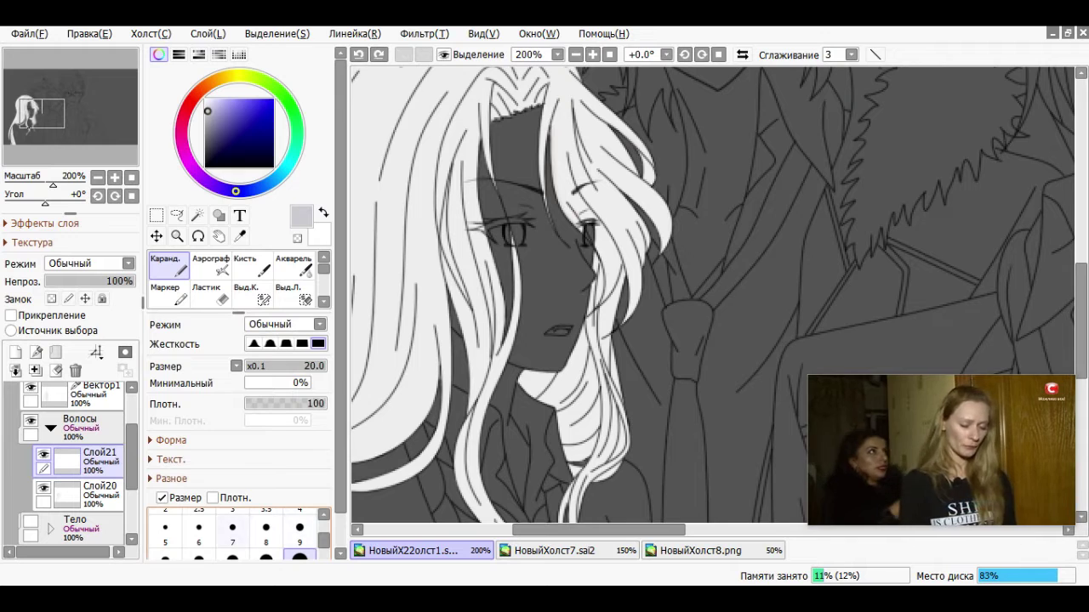
{"action": "scroll", "coordinate": [518, 187], "scroll_direction": "up", "scroll_amount": 1}
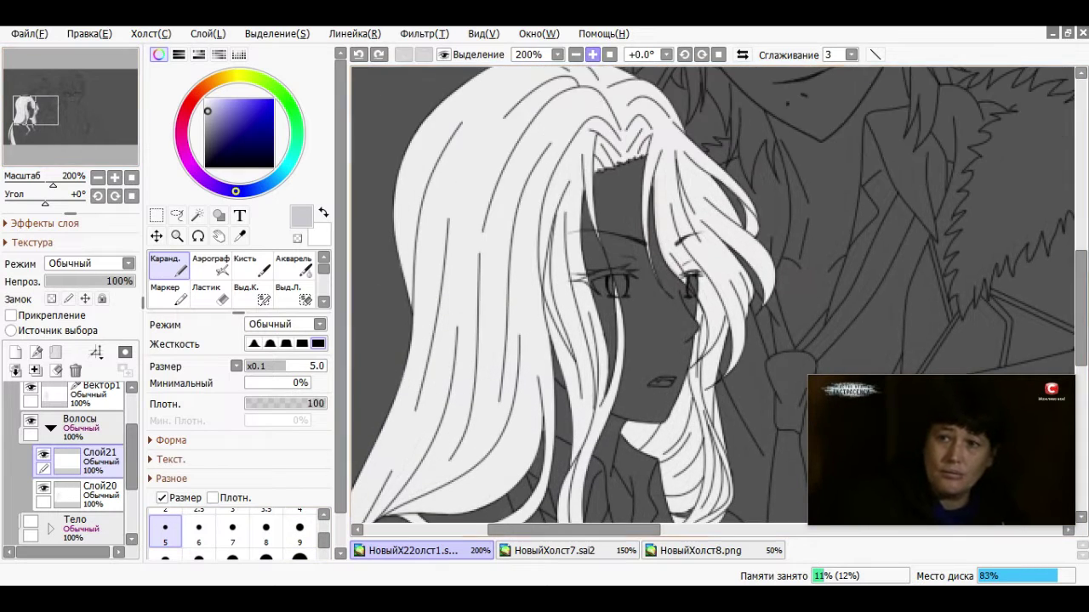
{"action": "scroll", "coordinate": [519, 188], "scroll_direction": "up", "scroll_amount": 1}
{"action": "scroll", "coordinate": [713, 298], "scroll_direction": "up", "scroll_amount": 3}
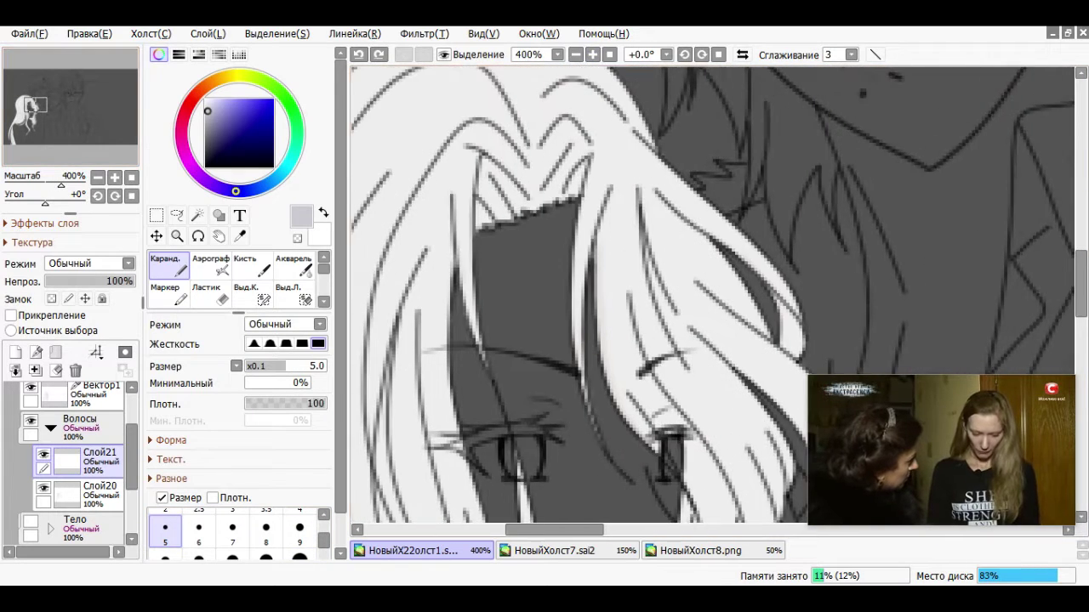
{"action": "scroll", "coordinate": [713, 297], "scroll_direction": "up", "scroll_amount": 1}
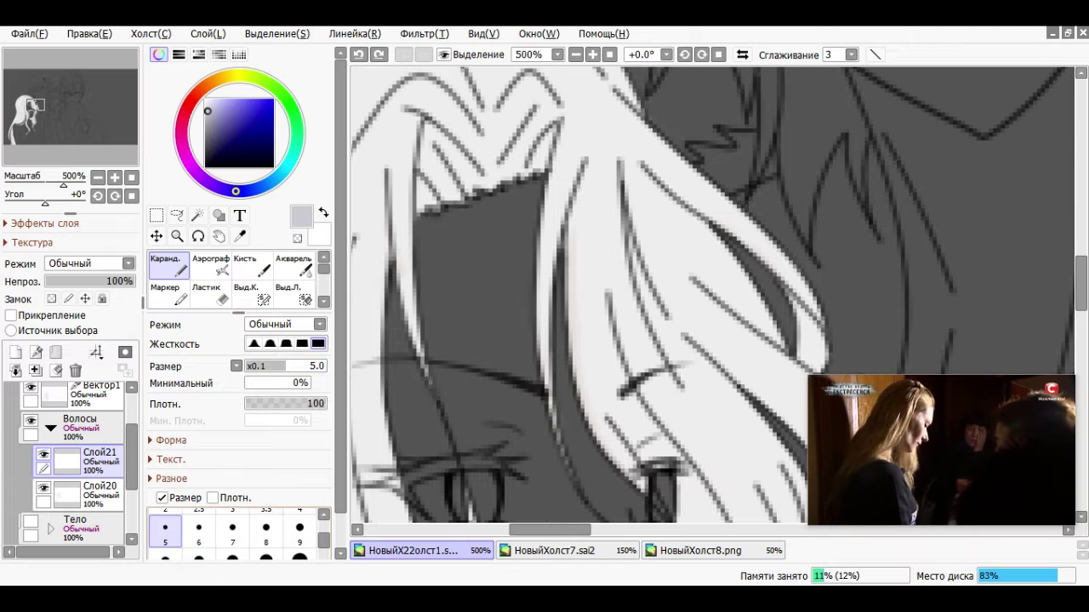
{"action": "key", "text": "bracketleft"}
{"action": "key", "text": "bracketleft"}
{"action": "key", "text": "bracketleft"}
{"action": "mouse_move", "coordinate": [546, 104]}
{"action": "left_mouse_down"}
{"action": "mouse_move", "coordinate": [500, 175]}
{"action": "mouse_move", "coordinate": [539, 116]}
{"action": "mouse_move", "coordinate": [554, 106]}
{"action": "mouse_move", "coordinate": [525, 143]}
{"action": "mouse_move", "coordinate": [557, 108]}
{"action": "mouse_move", "coordinate": [502, 181]}
{"action": "left_mouse_up"}
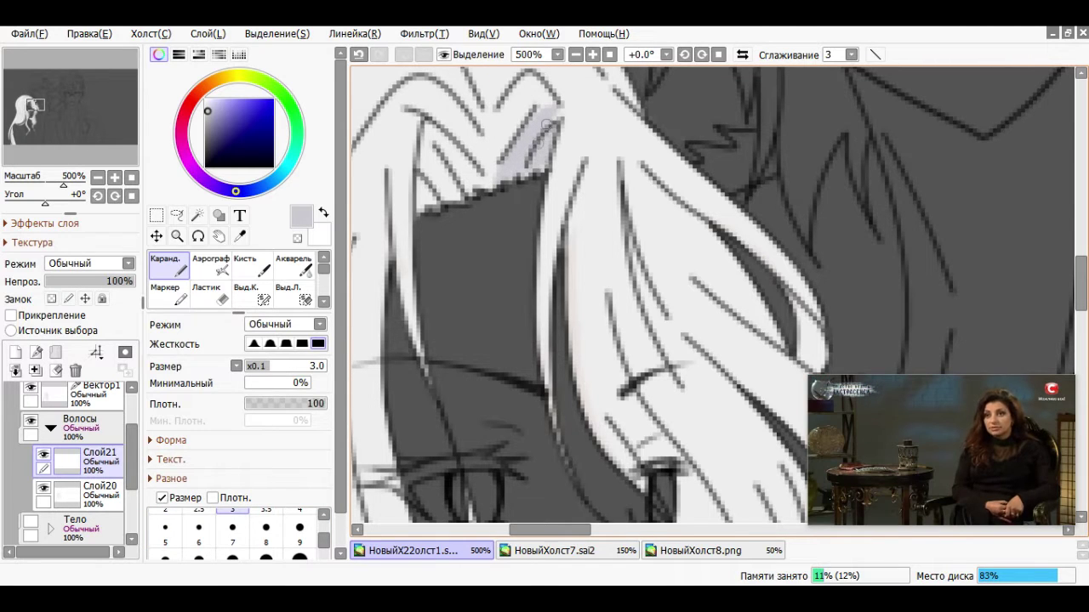
{"action": "left_click_drag", "start_coordinate": [497, 156], "coordinate": [494, 184]}
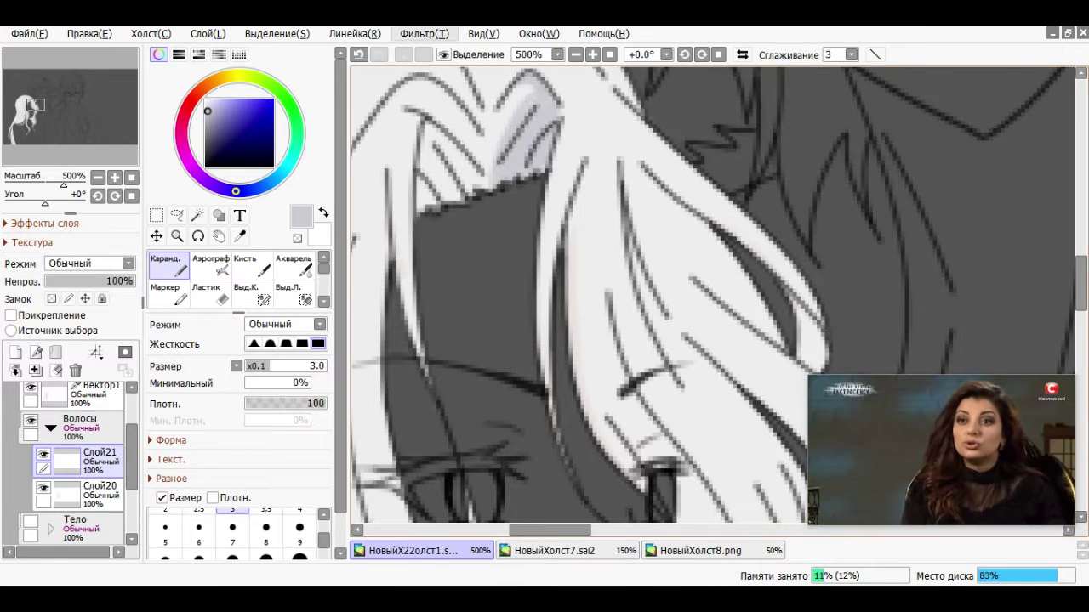
{"action": "mouse_move", "coordinate": [482, 184]}
{"action": "left_mouse_down"}
{"action": "mouse_move", "coordinate": [441, 144]}
{"action": "mouse_move", "coordinate": [485, 188]}
{"action": "mouse_move", "coordinate": [427, 124]}
{"action": "mouse_move", "coordinate": [467, 187]}
{"action": "left_mouse_up"}
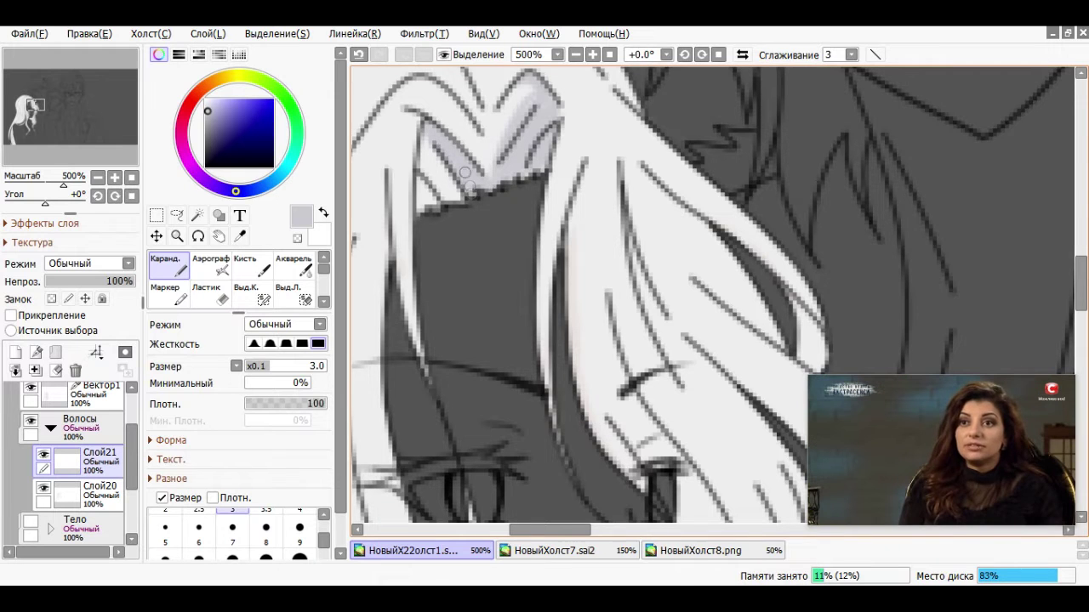
{"action": "left_click_drag", "start_coordinate": [435, 155], "coordinate": [445, 172]}
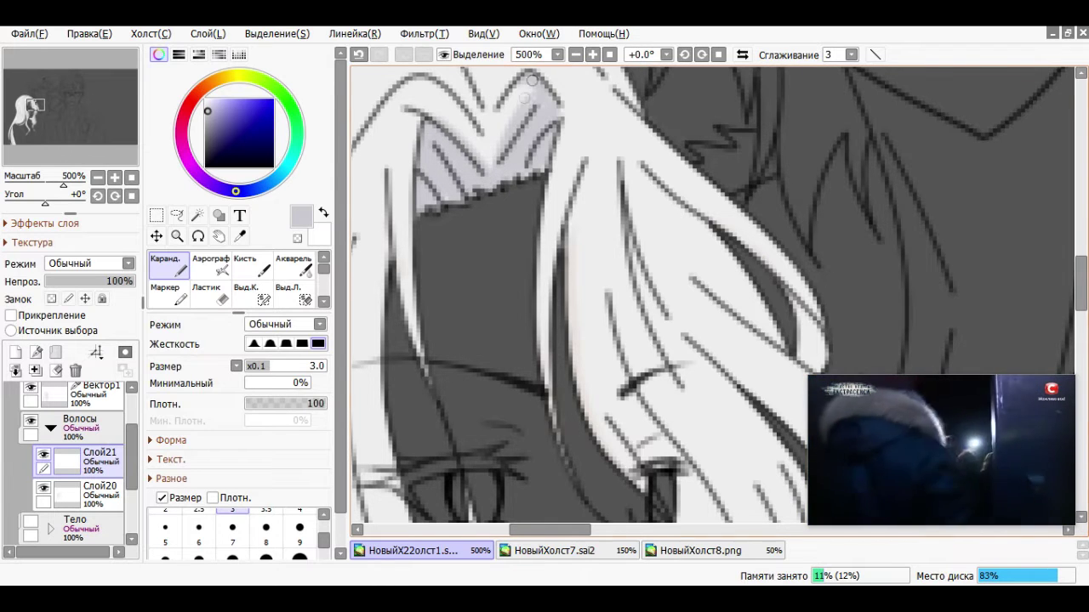
Shade the front lock falling beside the long-haired character's far eye in light grey on Слой21, using the Pencil at size 7
{"action": "scroll", "coordinate": [530, 80], "scroll_direction": "down", "scroll_amount": 3}
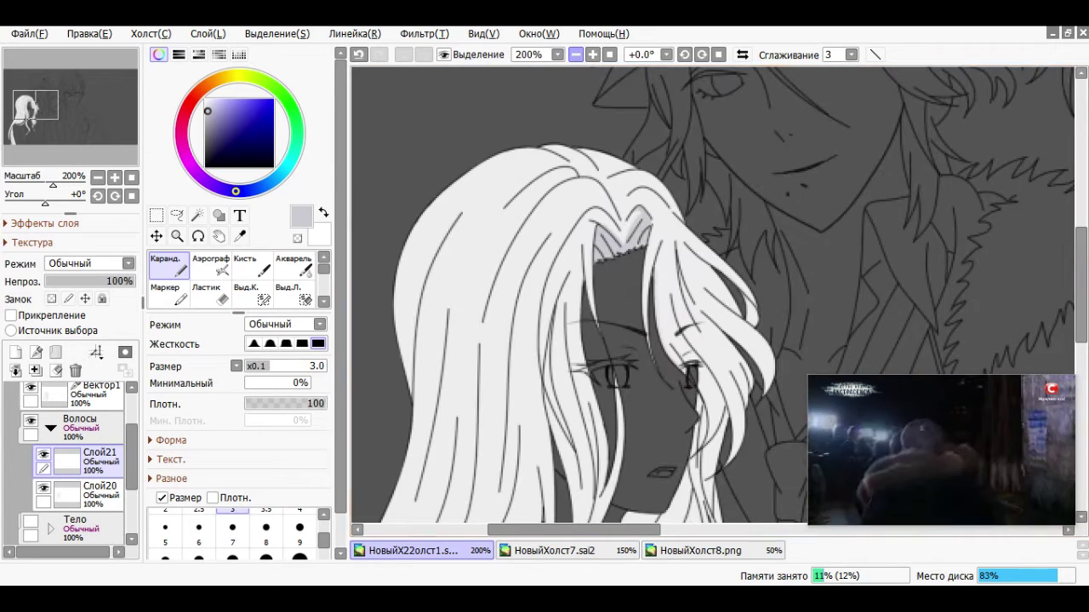
{"action": "left_click", "coordinate": [593, 54]}
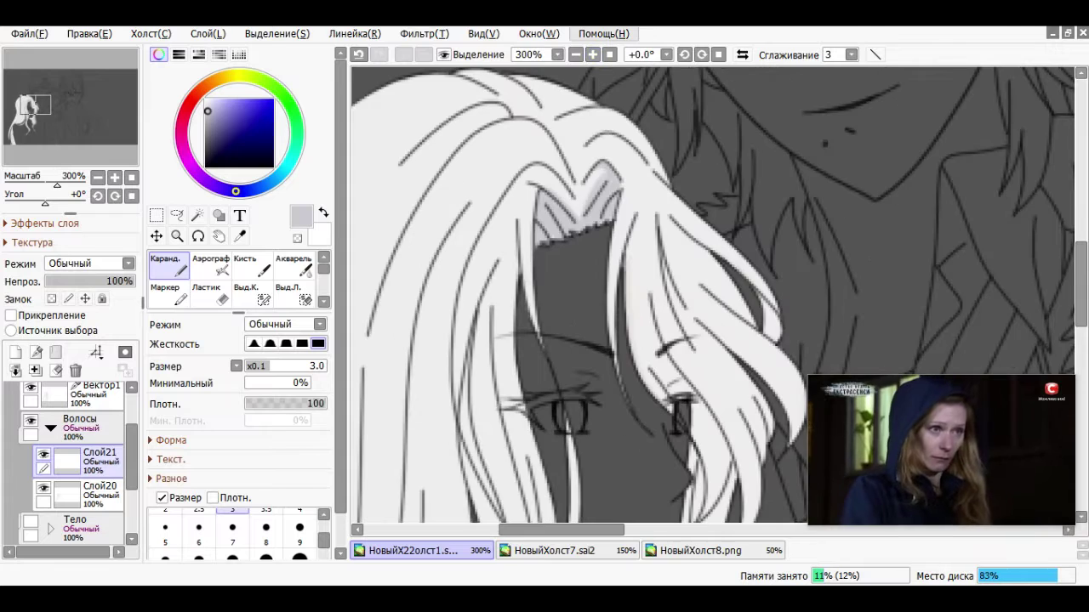
{"action": "scroll", "coordinate": [713, 295], "scroll_direction": "down", "scroll_amount": 10}
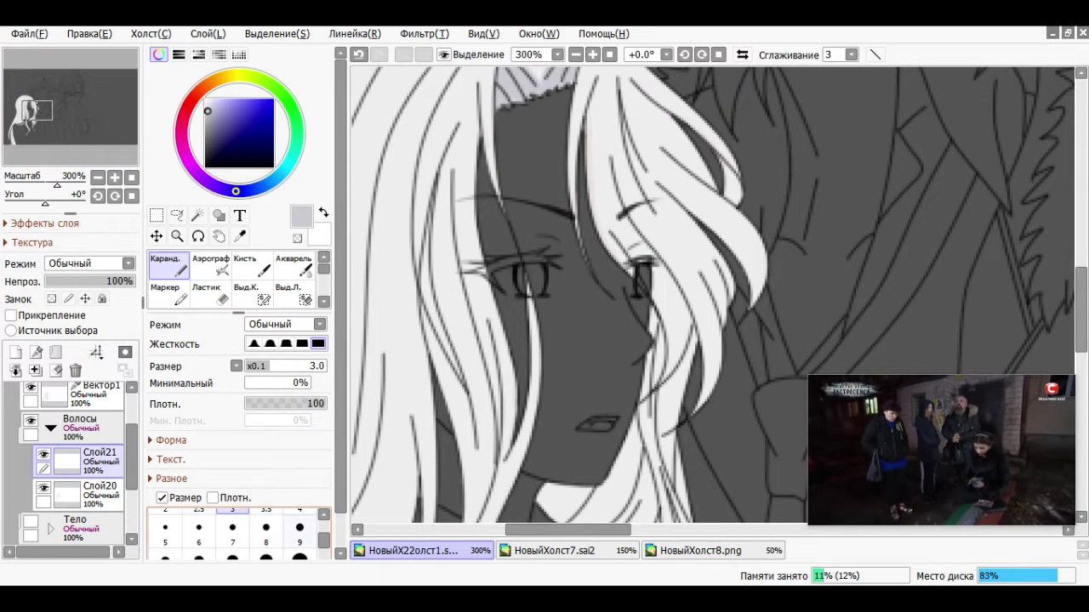
{"action": "left_click", "coordinate": [299, 529]}
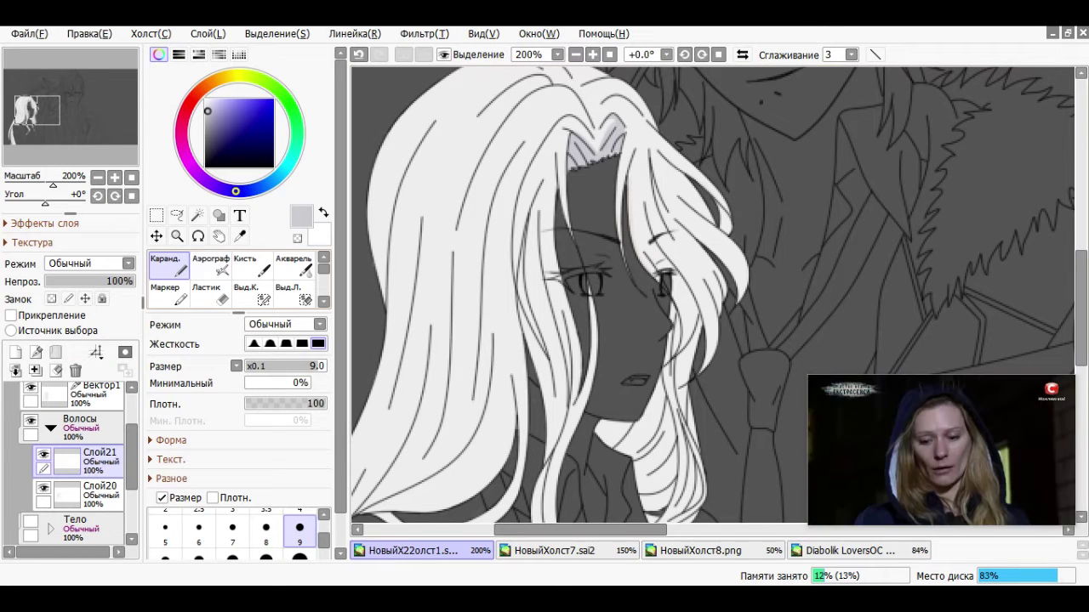
{"action": "left_click", "coordinate": [232, 528]}
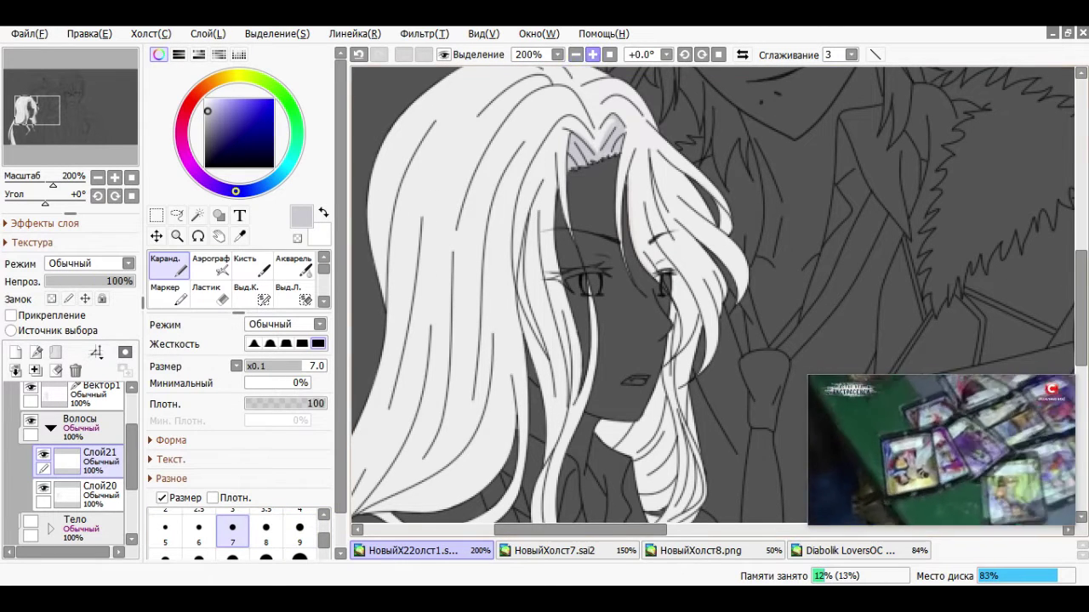
{"action": "key", "text": "ctrl+plus"}
{"action": "left_click_drag", "start_coordinate": [706, 289], "coordinate": [613, 302]}
{"action": "left_click_drag", "start_coordinate": [536, 139], "coordinate": [535, 158]}
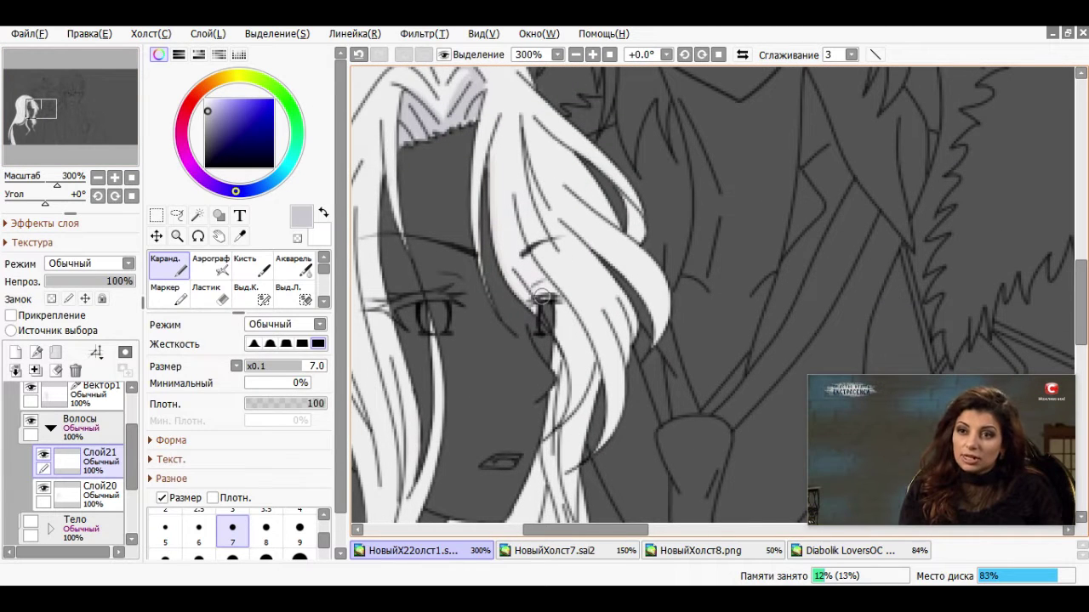
{"action": "left_click_drag", "start_coordinate": [508, 170], "coordinate": [587, 328]}
{"action": "mouse_move", "coordinate": [519, 111]}
{"action": "left_mouse_down"}
{"action": "mouse_move", "coordinate": [561, 234]}
{"action": "mouse_move", "coordinate": [595, 276]}
{"action": "left_mouse_up"}
Undo and redo the latest shading strokes on the front lock to compare the hair with and without them
{"action": "key", "text": "ctrl+z"}
{"action": "key", "text": "ctrl+z"}
{"action": "key", "text": "ctrl+z"}
{"action": "key", "text": "ctrl+z"}
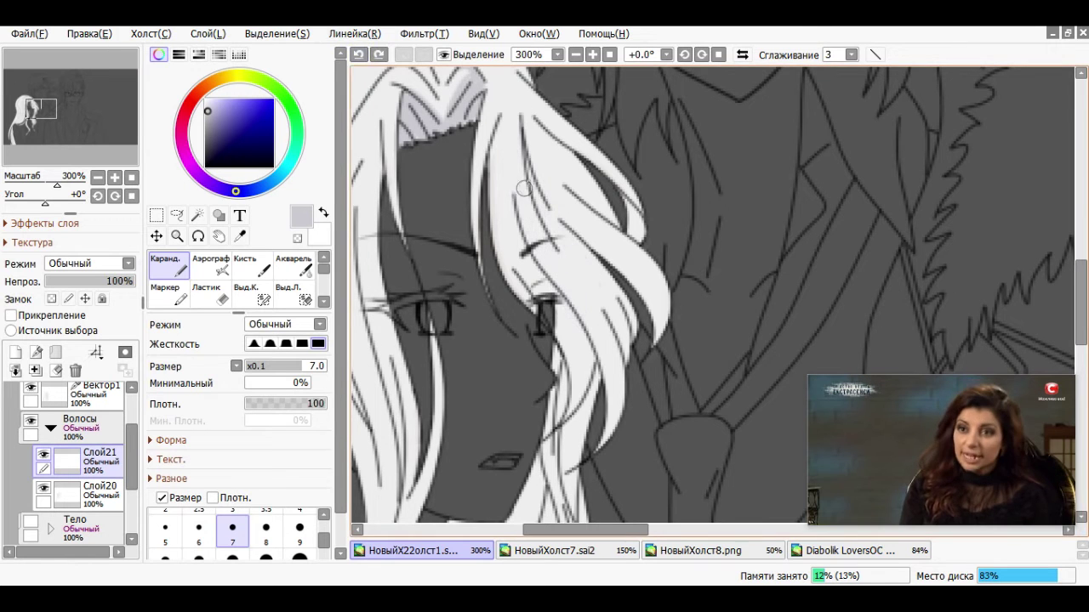
{"action": "key", "text": "ctrl+y"}
{"action": "key", "text": "ctrl+y"}
{"action": "key", "text": "ctrl+y"}
{"action": "key", "text": "ctrl+y"}
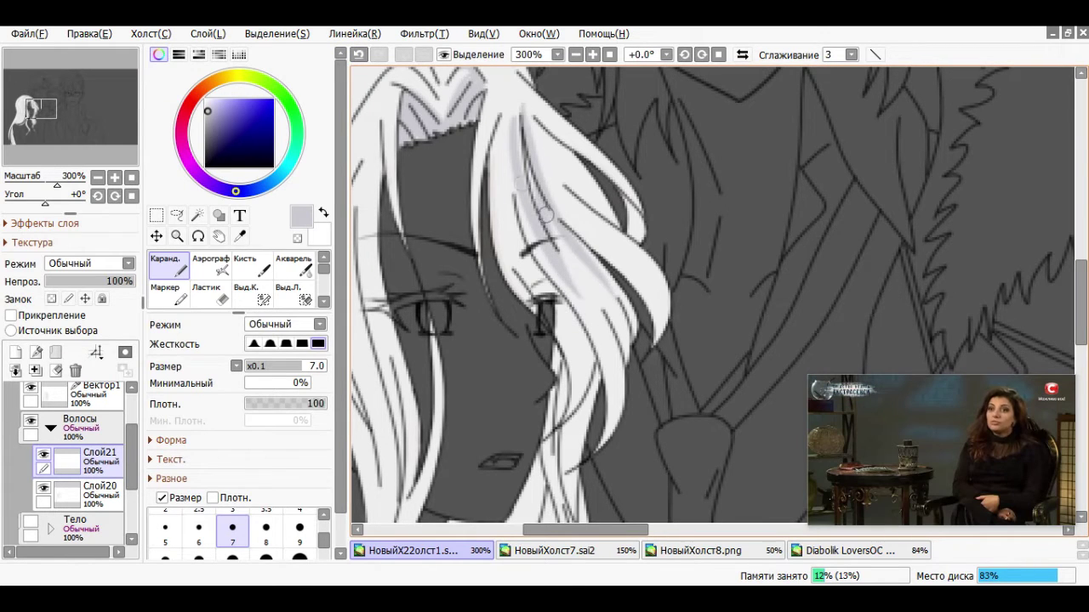
{"action": "key", "text": "ctrl+z"}
{"action": "key", "text": "ctrl+z"}
{"action": "key", "text": "ctrl+z"}
{"action": "key", "text": "ctrl+y"}
{"action": "key", "text": "ctrl+y"}
Rework the light grey shading along the front lock over the far eye, undoing two strokes and repainting them
{"action": "left_click_drag", "start_coordinate": [579, 295], "coordinate": [531, 183]}
{"action": "left_click_drag", "start_coordinate": [565, 277], "coordinate": [534, 128]}
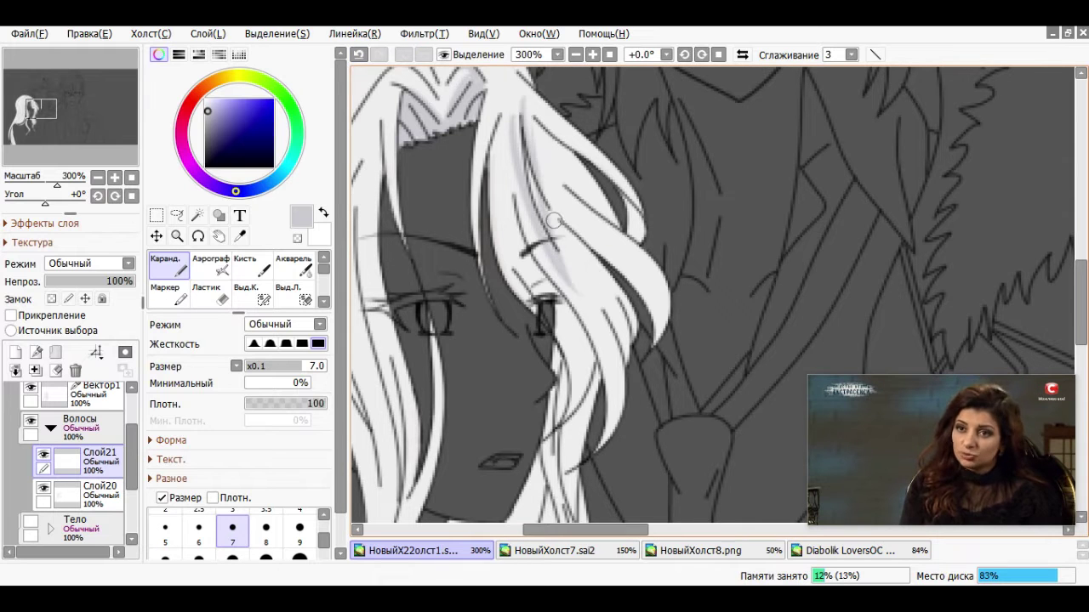
{"action": "left_click_drag", "start_coordinate": [600, 293], "coordinate": [526, 124]}
{"action": "key", "text": "ctrl+z"}
{"action": "key", "text": "ctrl+z"}
{"action": "left_click_drag", "start_coordinate": [572, 285], "coordinate": [519, 166]}
{"action": "left_click_drag", "start_coordinate": [545, 237], "coordinate": [512, 106]}
{"action": "left_click_drag", "start_coordinate": [601, 279], "coordinate": [535, 185]}
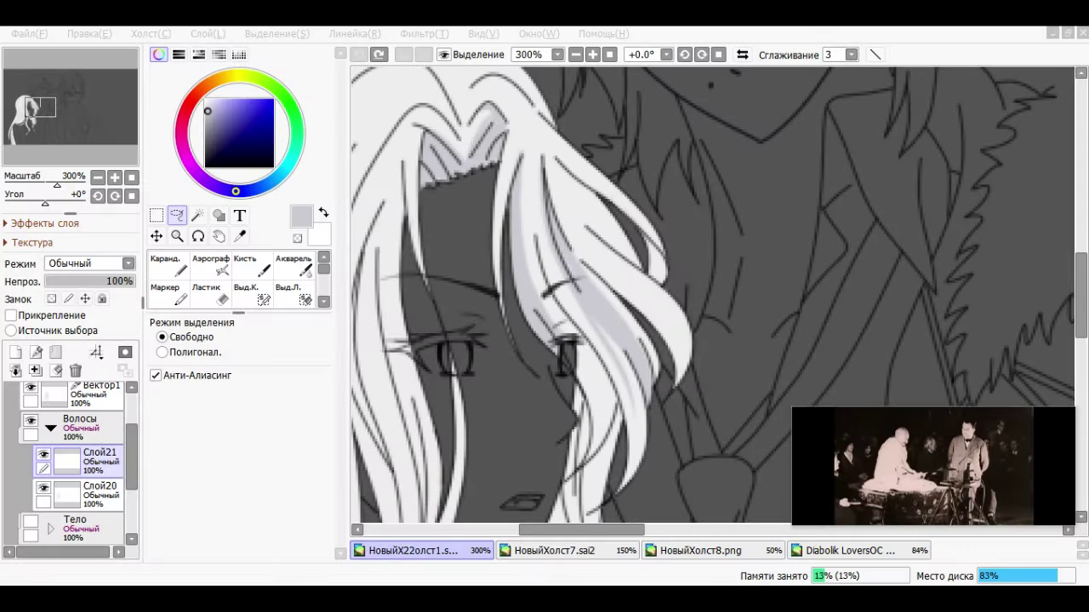
Redo the undone shading strokes on the locks beside the face
{"action": "key", "text": "ctrl+y"}
{"action": "key", "text": "ctrl+y"}
{"action": "key", "text": "ctrl+y"}
{"action": "key", "text": "ctrl+y"}
{"action": "key", "text": "ctrl+y"}
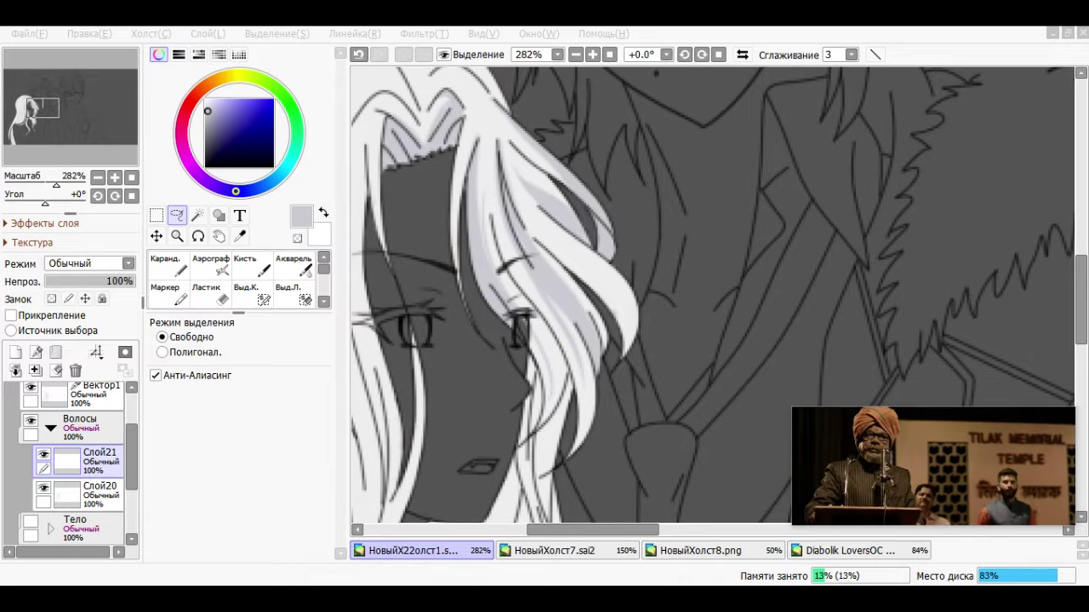
Shade the outer curling lock beside the far eye in light grey, using the Pencil at size 4
{"action": "key", "text": "ctrl+plus"}
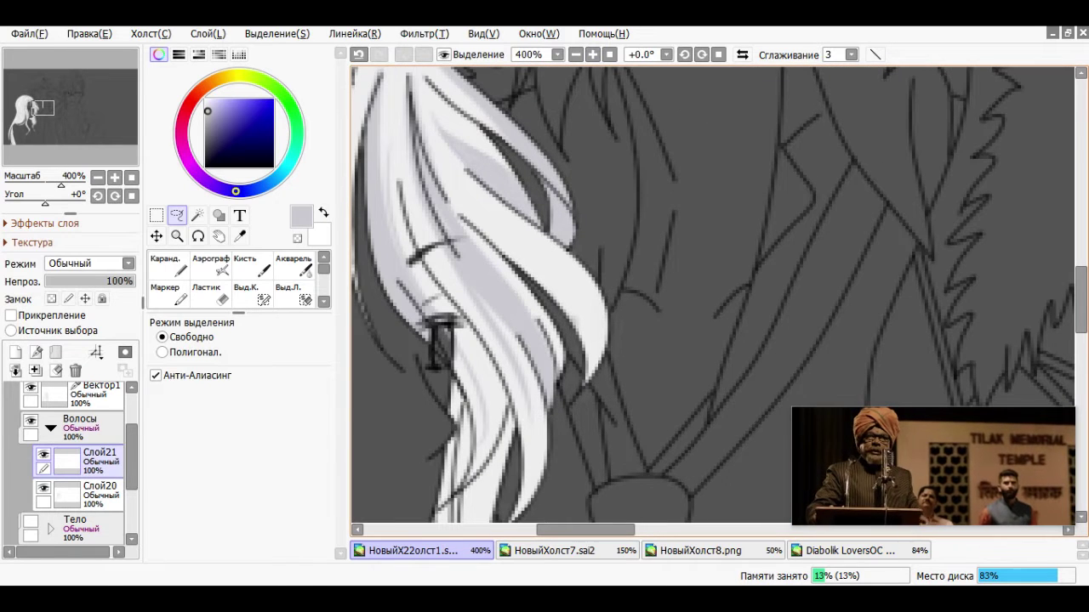
{"action": "key", "text": "n"}
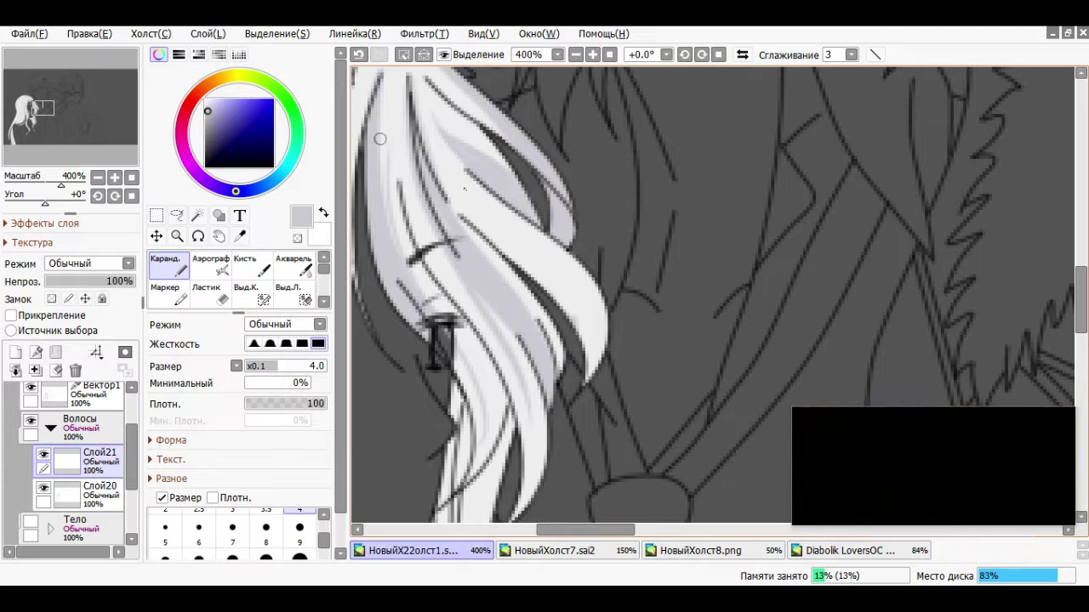
{"action": "key", "text": "m"}
{"action": "key", "text": "n"}
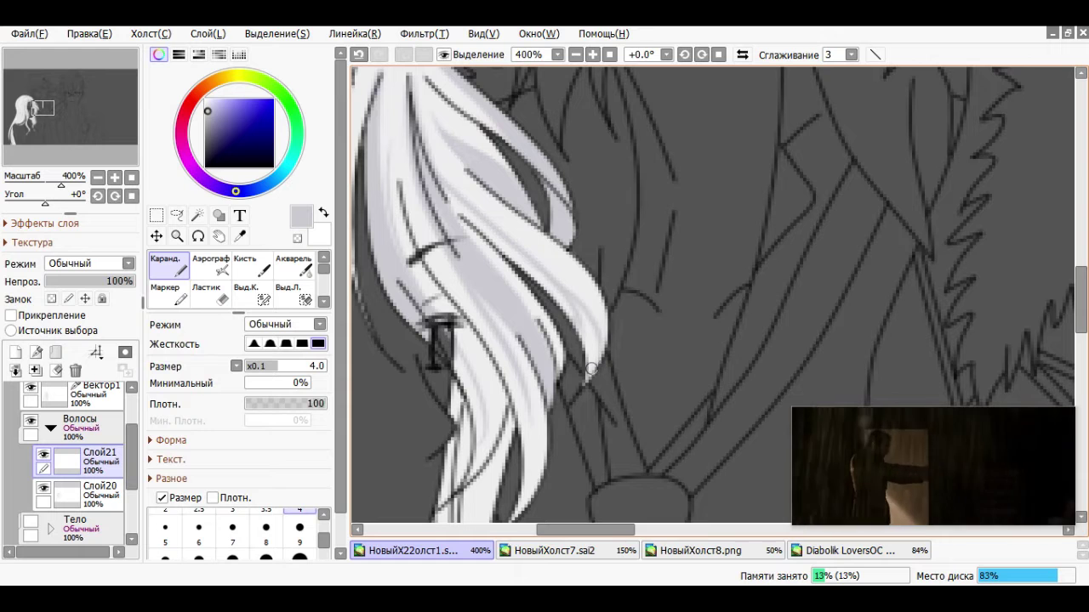
{"action": "left_click_drag", "start_coordinate": [603, 337], "coordinate": [534, 258]}
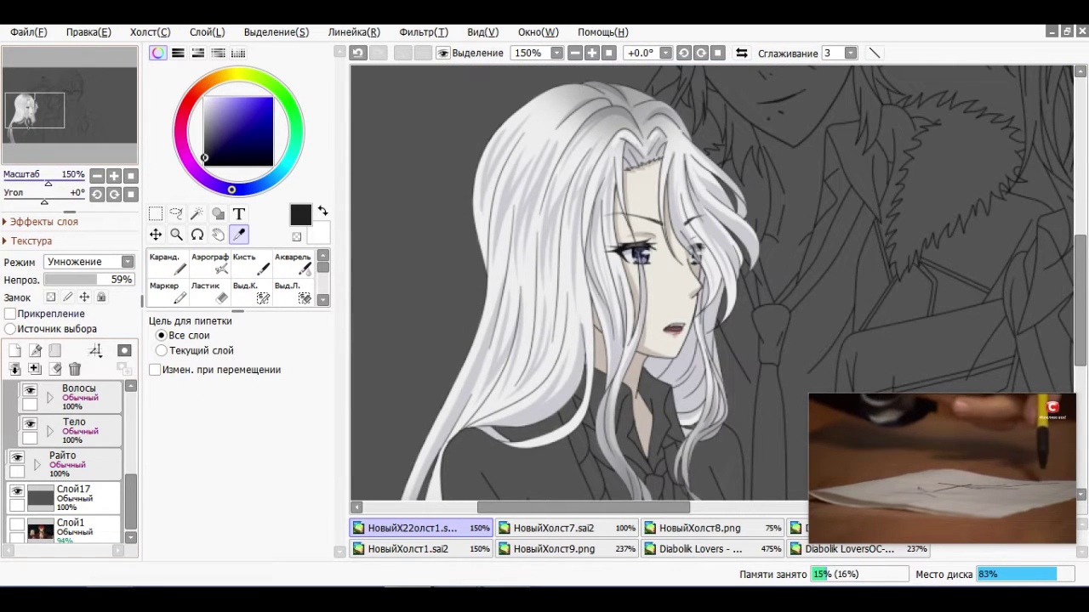
Add a new layer above Слой35 in the Юната folder and ready the Pencil at size 2
{"action": "scroll", "coordinate": [68, 464], "scroll_direction": "up", "scroll_amount": 8}
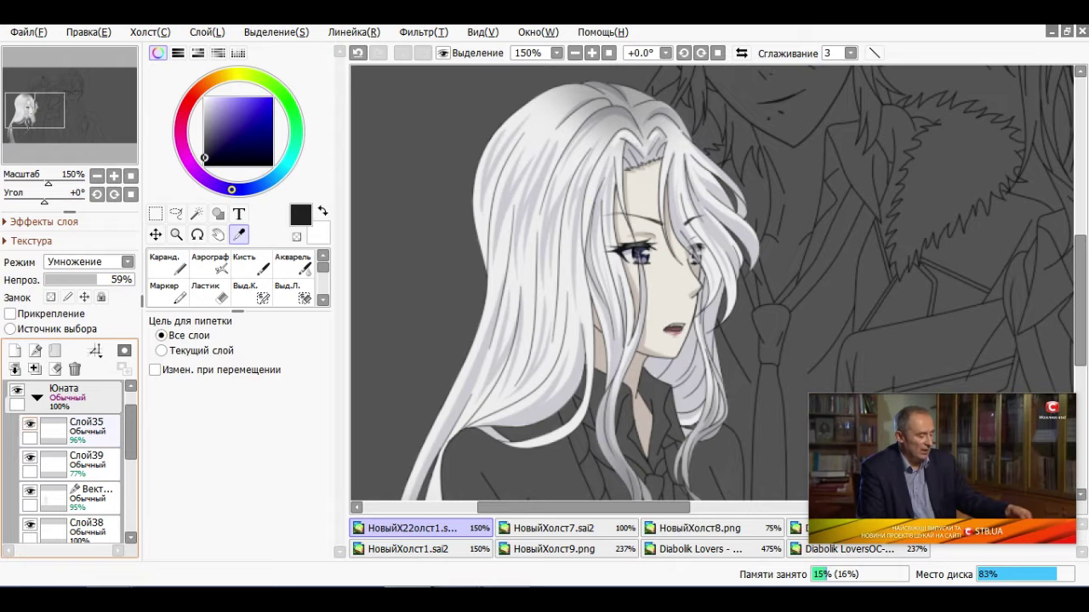
{"action": "left_click", "coordinate": [85, 430]}
{"action": "left_click", "coordinate": [14, 351]}
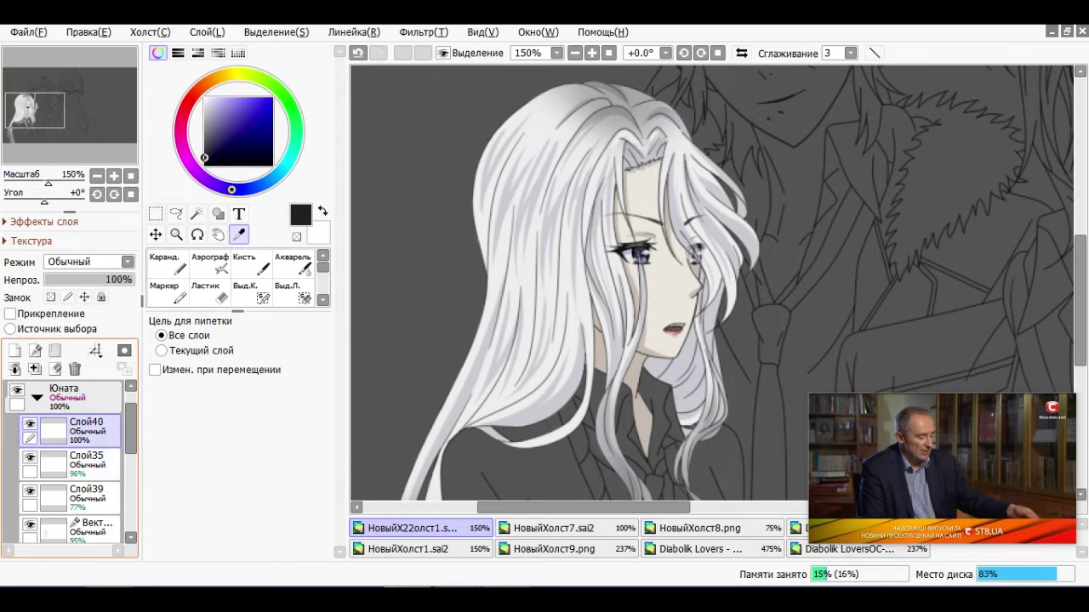
{"action": "key", "text": "n"}
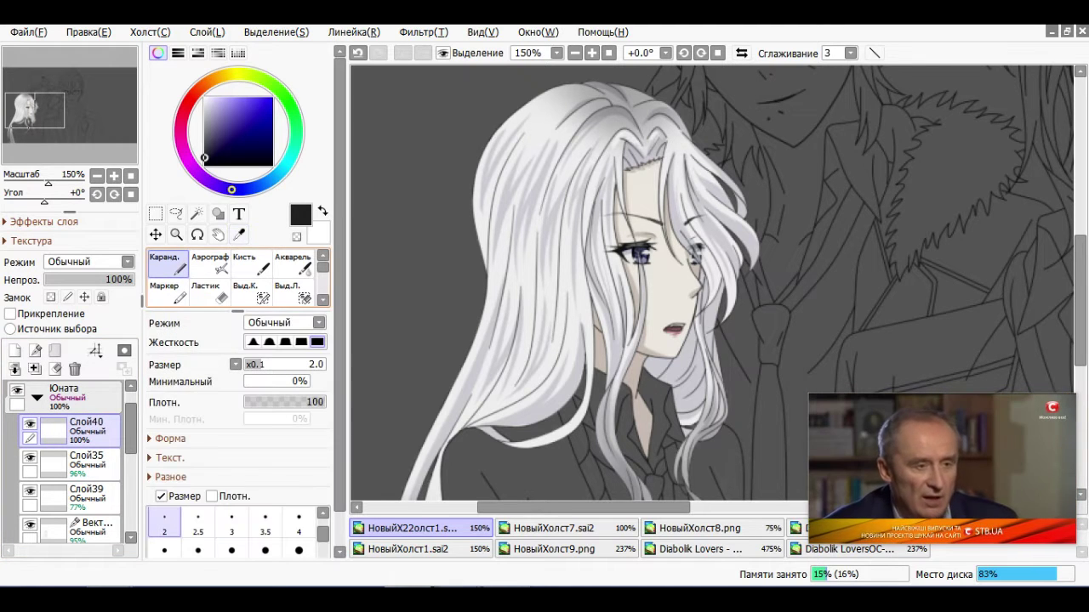
{"action": "key", "text": "plus"}
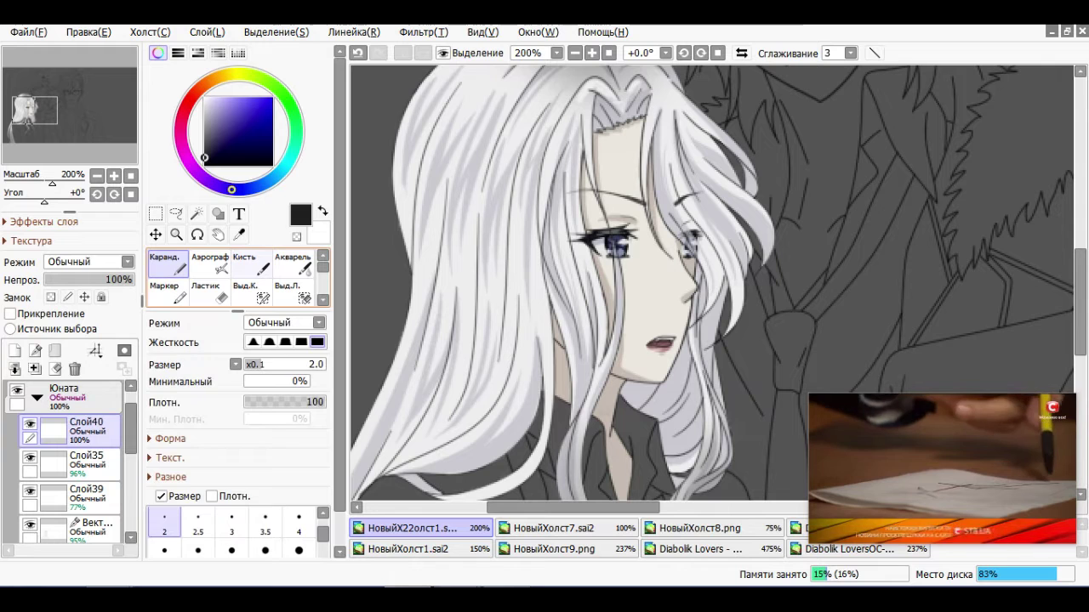
Check the Волосы folder by toggling its visibility, expand it and select its multiply layer Слой23
{"action": "key", "text": "alt"}
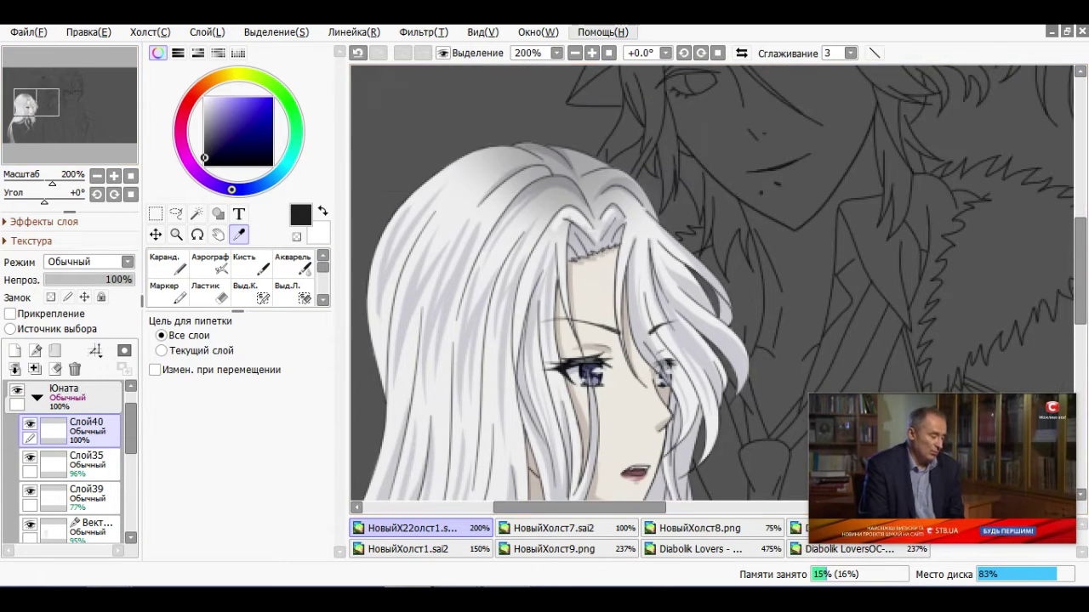
{"action": "key", "text": "plus"}
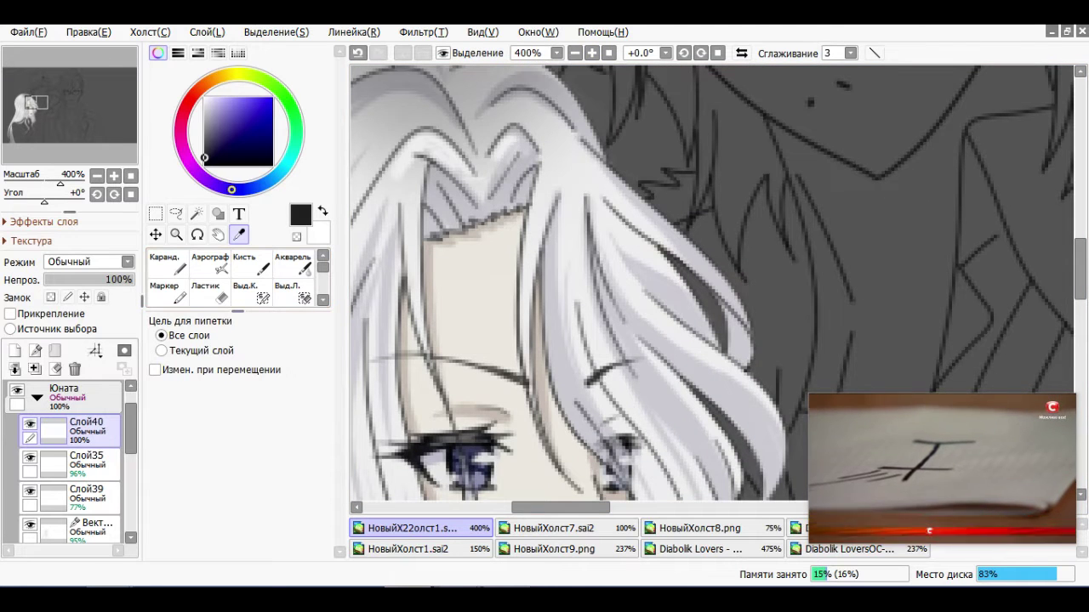
{"action": "scroll", "coordinate": [68, 459], "scroll_direction": "down", "scroll_amount": 5}
{"action": "left_click", "coordinate": [29, 456]}
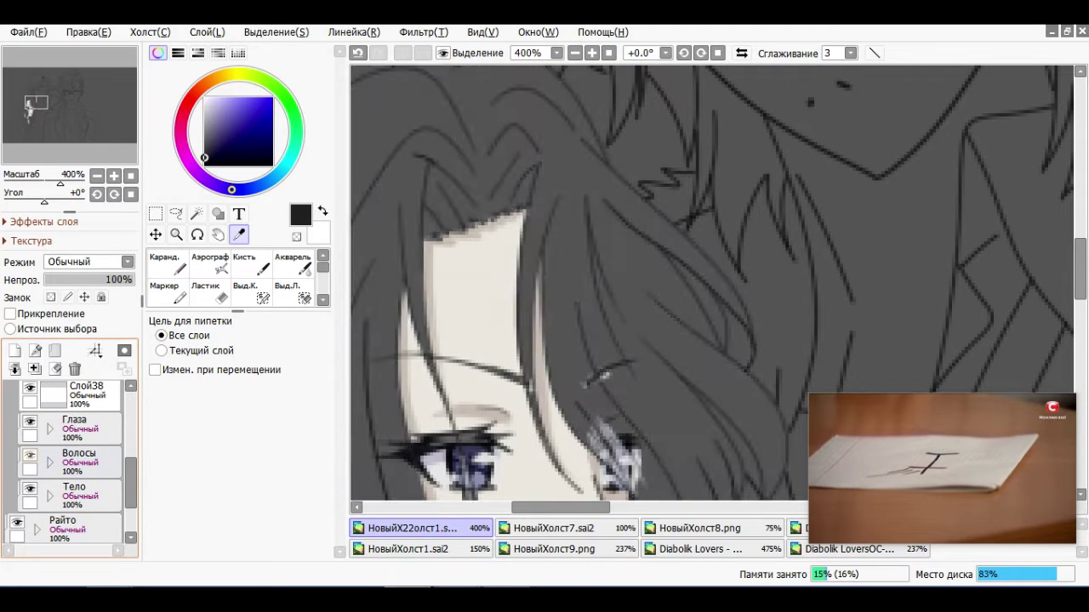
{"action": "left_click", "coordinate": [30, 455]}
{"action": "left_click", "coordinate": [49, 462]}
{"action": "left_click", "coordinate": [41, 489]}
{"action": "left_click", "coordinate": [41, 489]}
{"action": "left_click", "coordinate": [98, 493]}
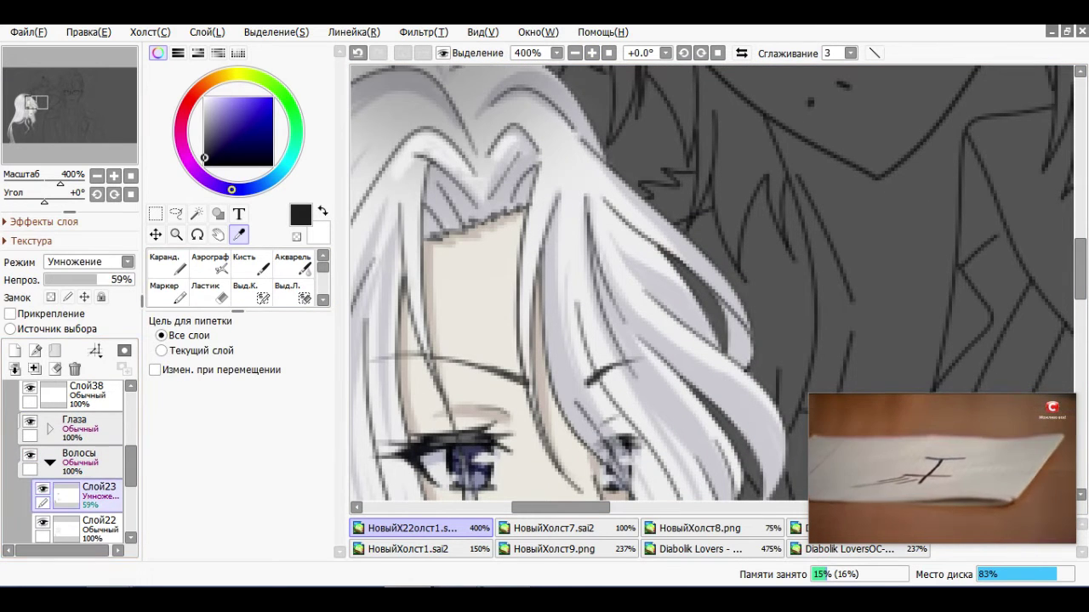
Clean up the multiply shading on Слой23 around the hair above the forehead, using the Eraser at size 9
{"action": "key", "text": "e"}
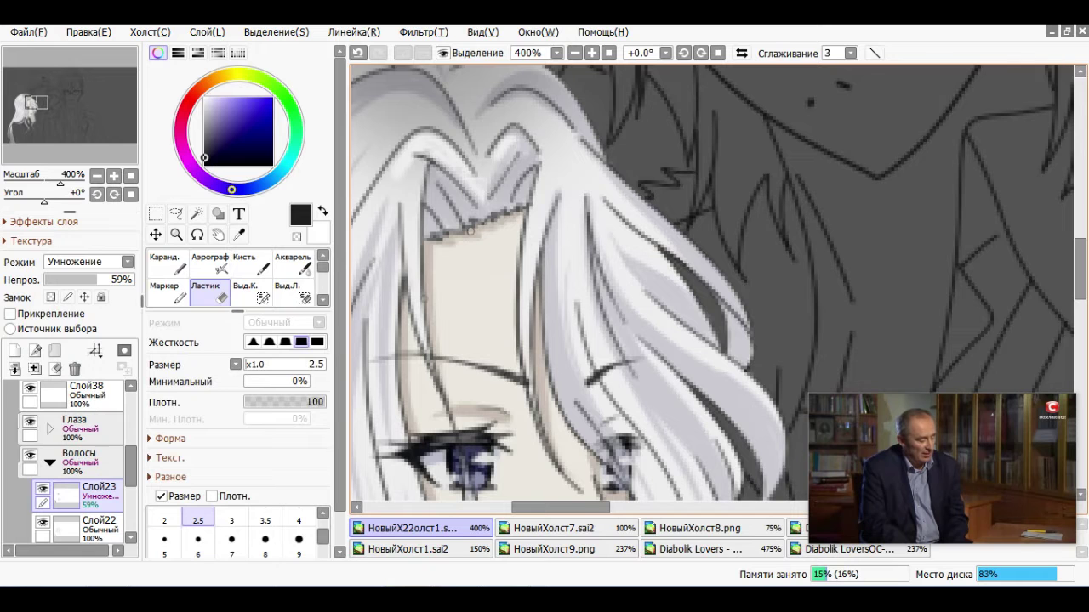
{"action": "left_click", "coordinate": [298, 539]}
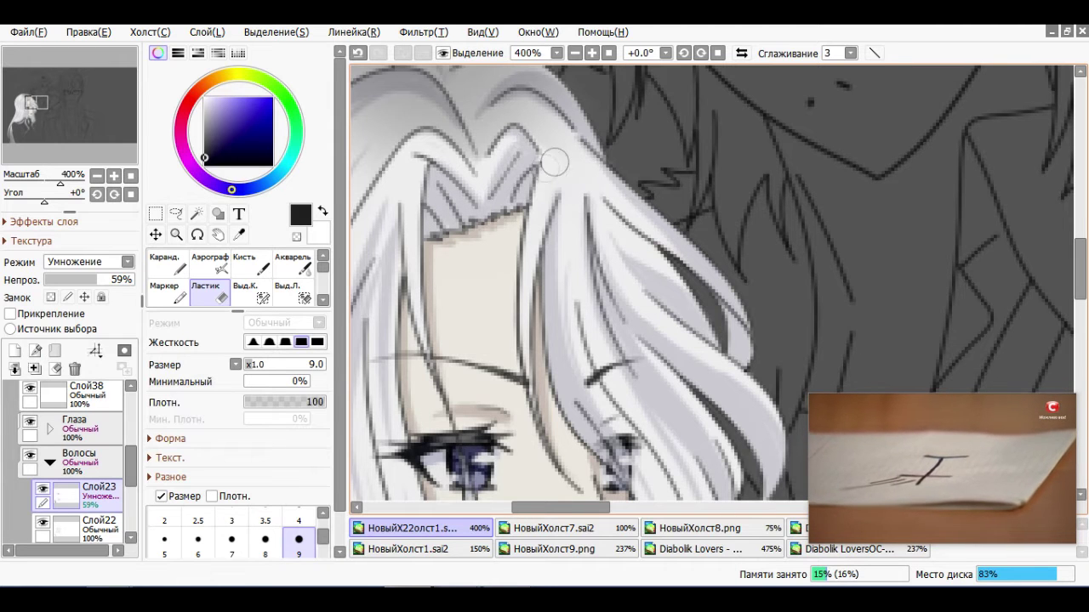
{"action": "scroll", "coordinate": [554, 113], "scroll_direction": "down", "scroll_amount": 1}
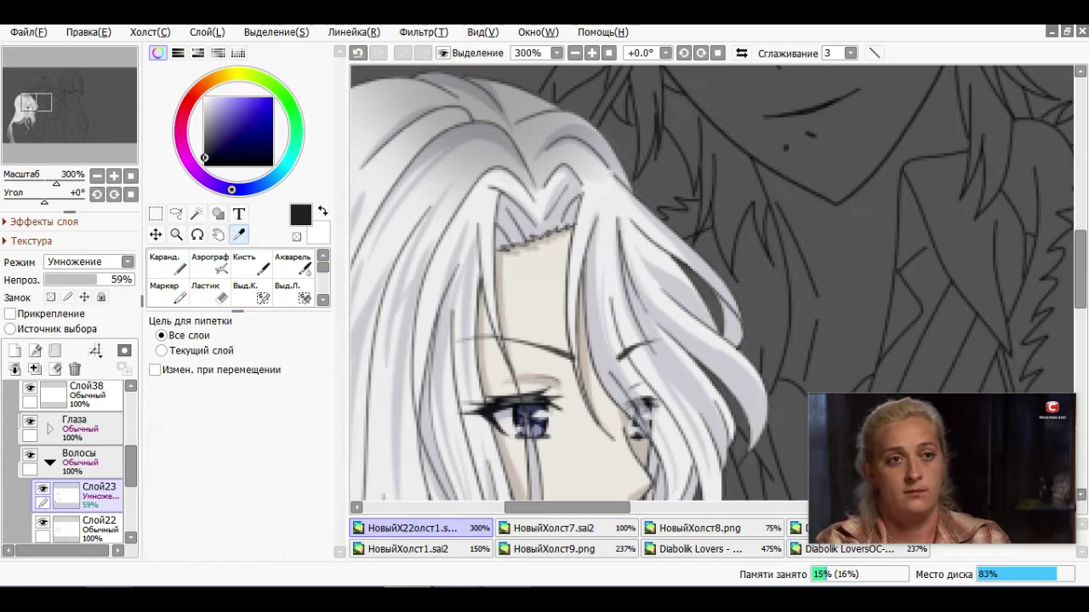
Lasso the maroon jacket sleeve in the reference НовыйХолст9.png and bring it over the long-haired character's sleeve in the drawing
{"action": "key", "text": "ctrl+Tab"}
{"action": "key", "text": "ctrl+Tab"}
{"action": "key", "text": "ctrl+Tab"}
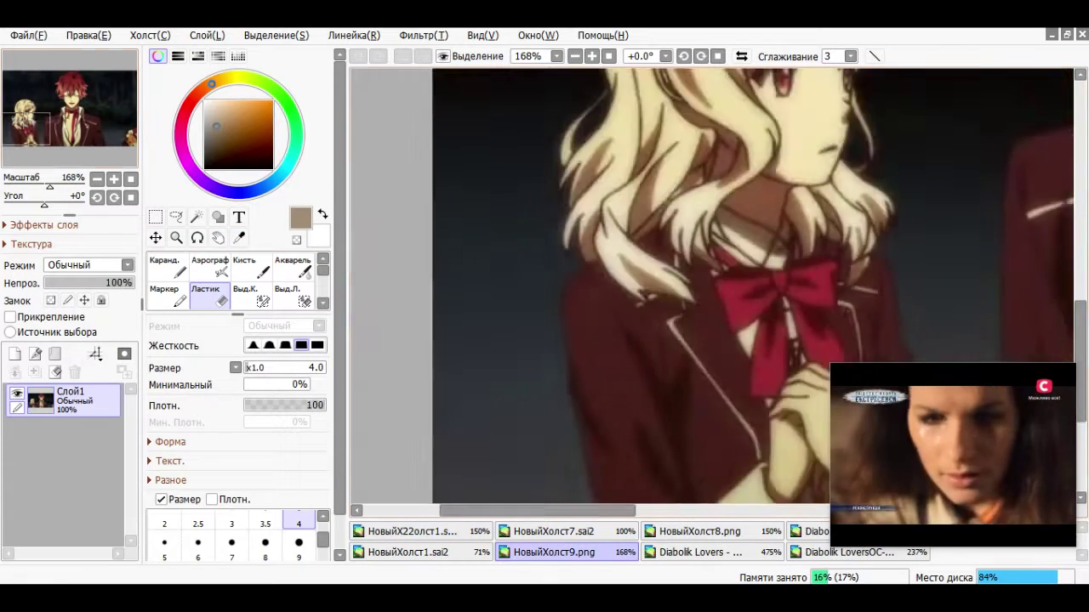
{"action": "key", "text": "a"}
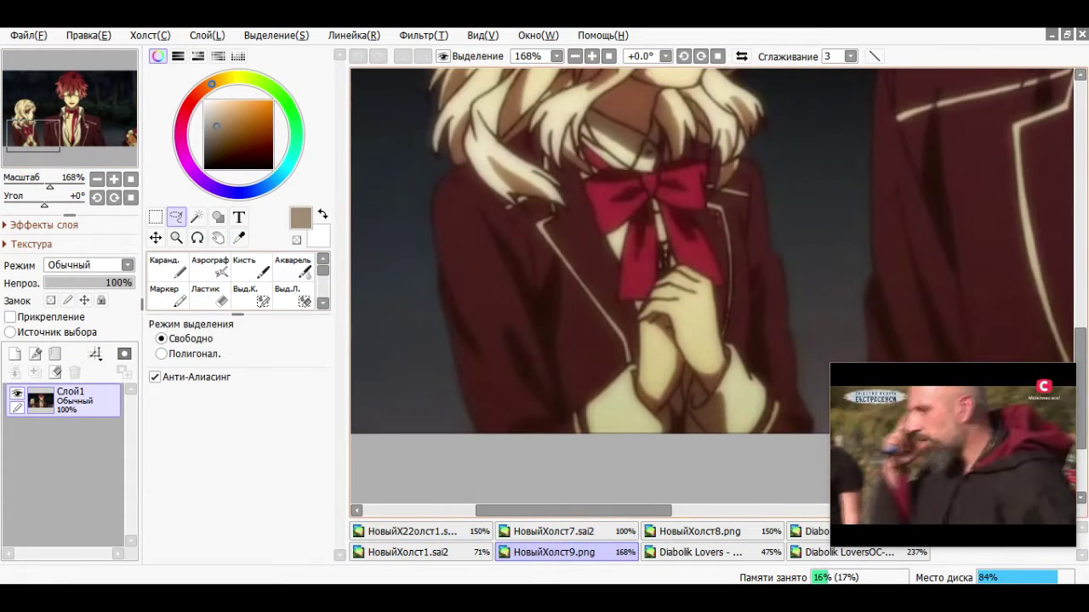
{"action": "left_click_drag", "start_coordinate": [410, 255], "coordinate": [544, 192]}
{"action": "key", "text": "ctrl+Tab"}
{"action": "scroll", "coordinate": [84, 465], "scroll_direction": "down", "scroll_amount": 2}
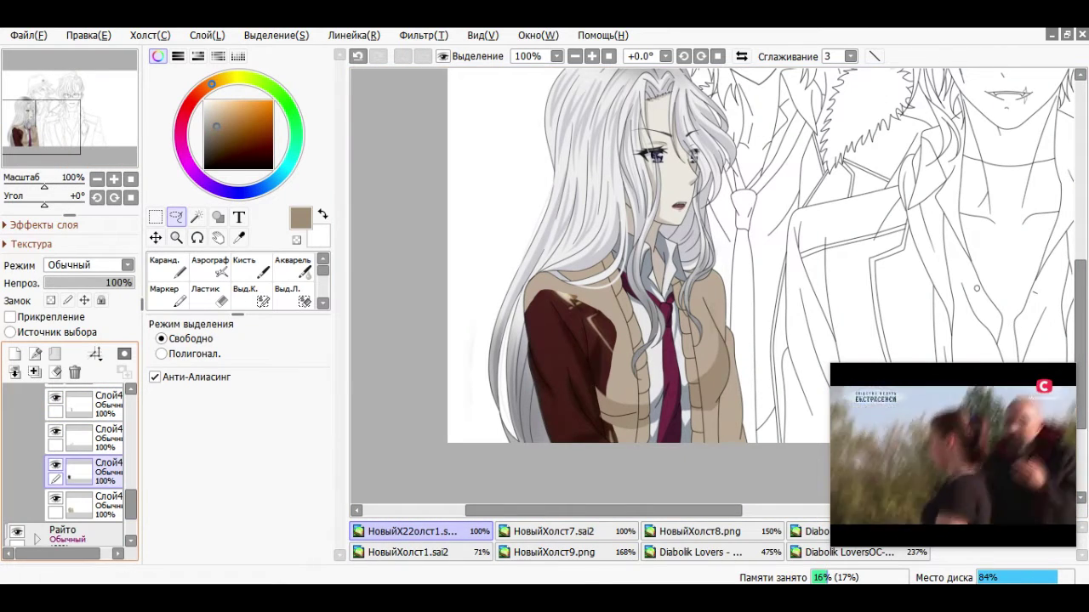
Paint darker beige shading on the long-haired character's cardigan sleeve, using the Pencil at size 4
{"action": "key", "text": "n"}
{"action": "scroll", "coordinate": [711, 266], "scroll_direction": "up", "scroll_amount": 3}
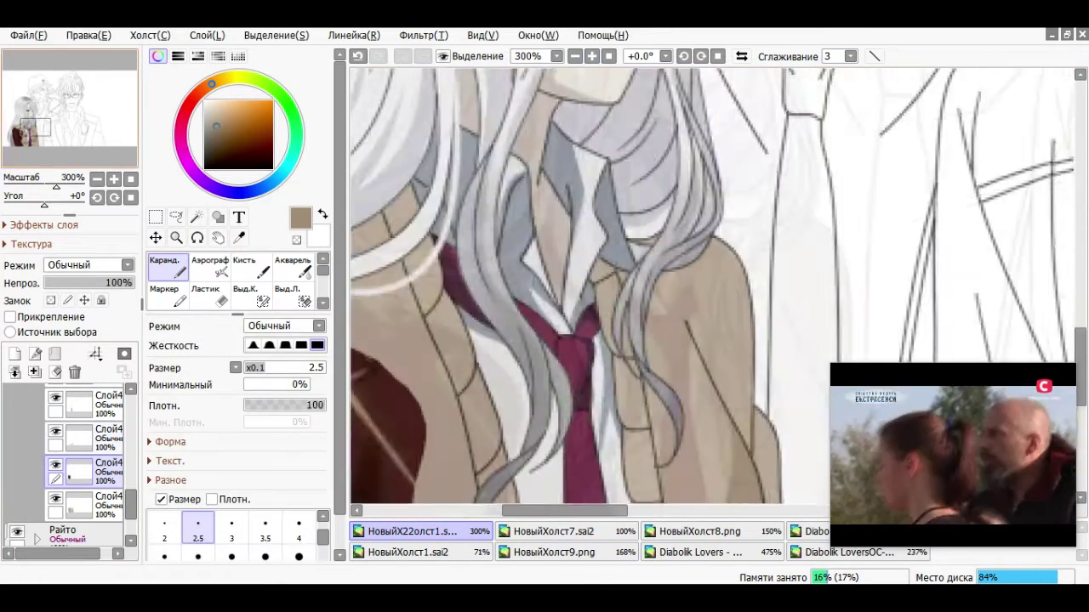
{"action": "left_click_drag", "start_coordinate": [681, 255], "coordinate": [604, 260]}
{"action": "left_click", "coordinate": [299, 527]}
{"action": "left_click_drag", "start_coordinate": [414, 166], "coordinate": [492, 330]}
{"action": "left_click_drag", "start_coordinate": [408, 128], "coordinate": [491, 330]}
Undo the last two edits on the cardigan sleeve and redo them
{"action": "key", "text": "e"}
{"action": "left_click", "coordinate": [357, 56]}
{"action": "left_click", "coordinate": [357, 56]}
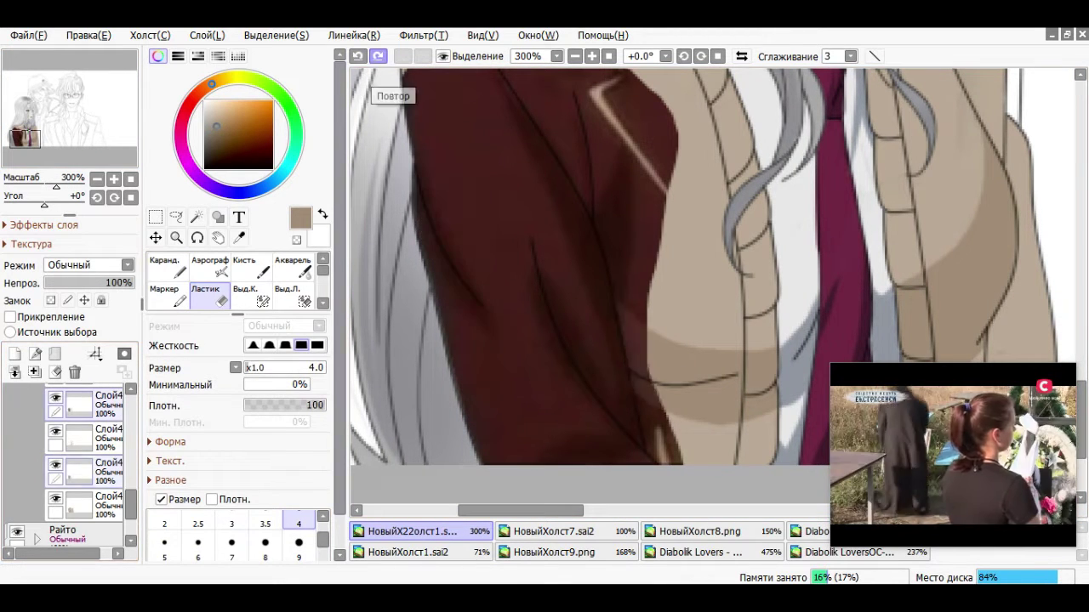
{"action": "left_click", "coordinate": [377, 56]}
{"action": "left_click", "coordinate": [377, 56]}
Continue the beige sleeve shading on the layer above the pasted jacket piece, using the Pencil at size 4
{"action": "key", "text": "n"}
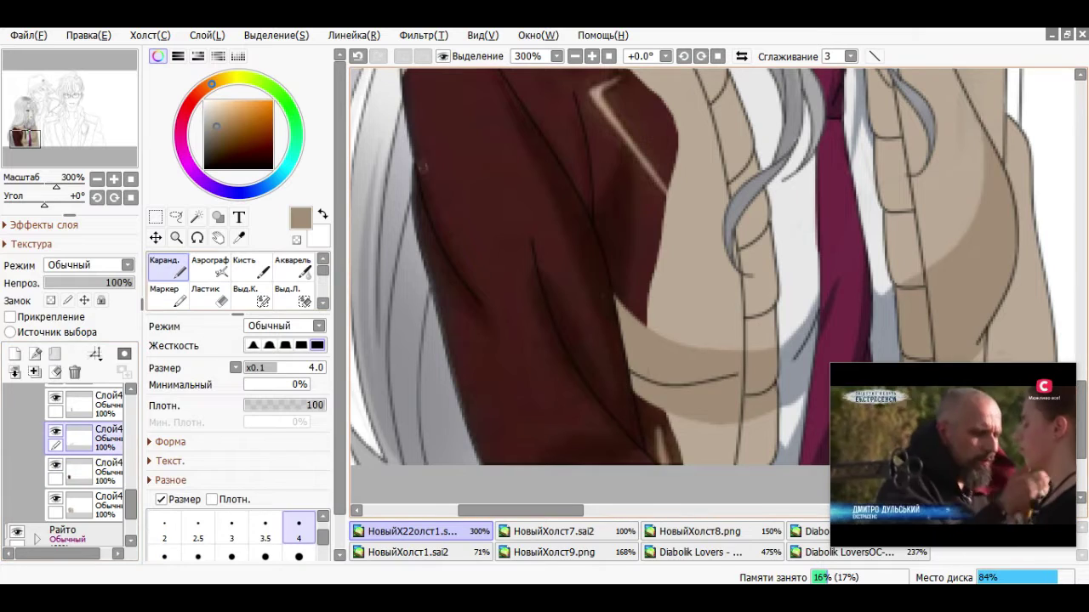
{"action": "left_click_drag", "start_coordinate": [476, 132], "coordinate": [501, 340]}
{"action": "left_click_drag", "start_coordinate": [464, 166], "coordinate": [417, 285]}
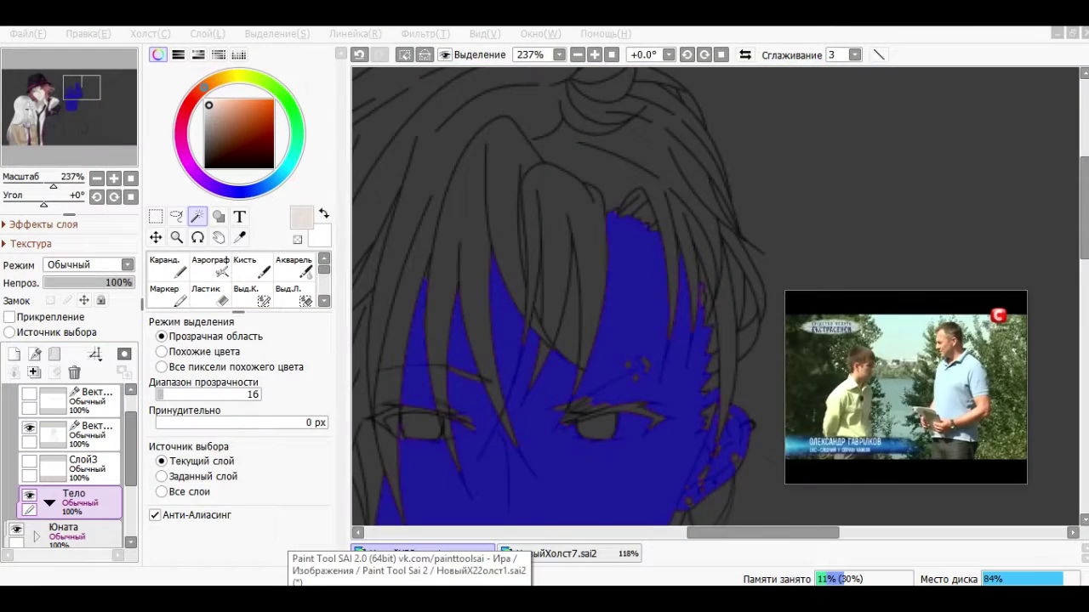
Erase the mauve neck shadow spilling below the dark-haired character's collar line on Слой80, using the Eraser at size 4
{"action": "key", "text": "n"}
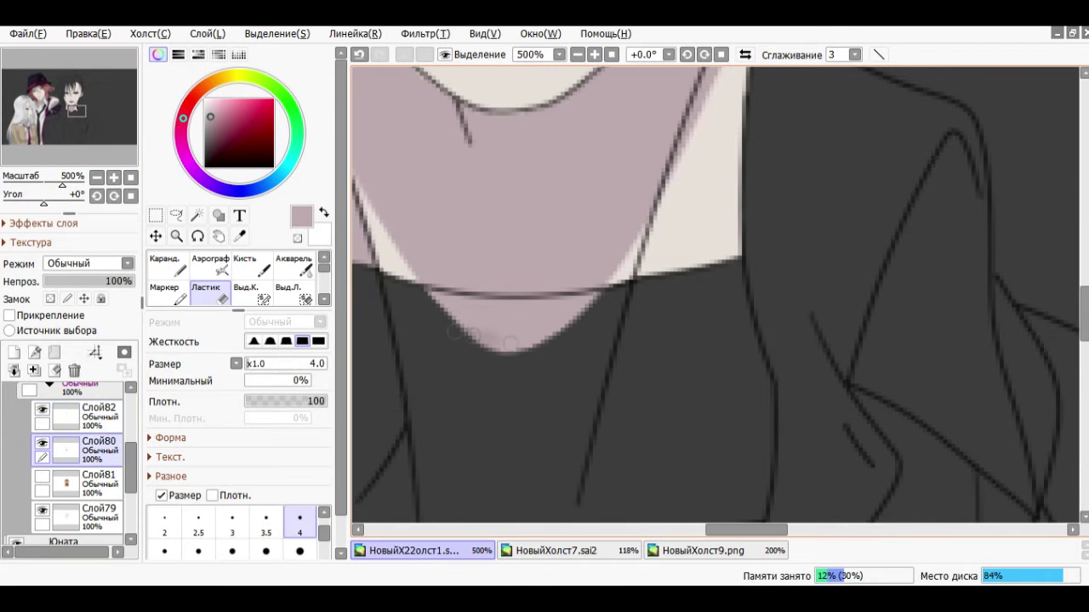
{"action": "mouse_move", "coordinate": [511, 343]}
{"action": "left_mouse_down"}
{"action": "mouse_move", "coordinate": [418, 308]}
{"action": "mouse_move", "coordinate": [583, 299]}
{"action": "left_mouse_up"}
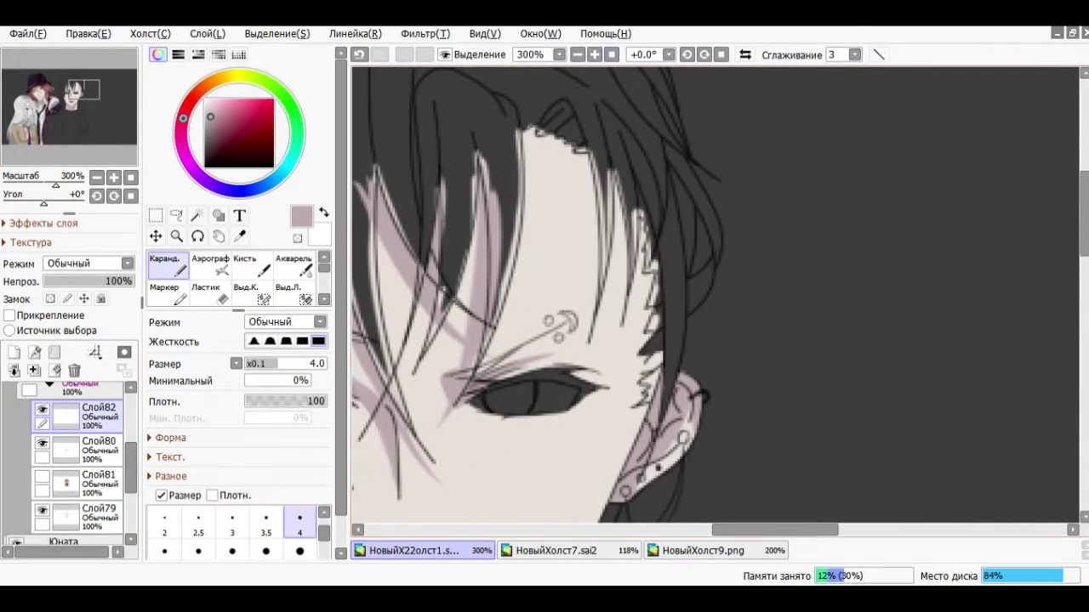
Paint a long mauve shadow down the outer edge of the third character's bare forehead on Слой80, using the Pencil at size 5
{"action": "scroll", "coordinate": [538, 294], "scroll_direction": "up", "scroll_amount": 1}
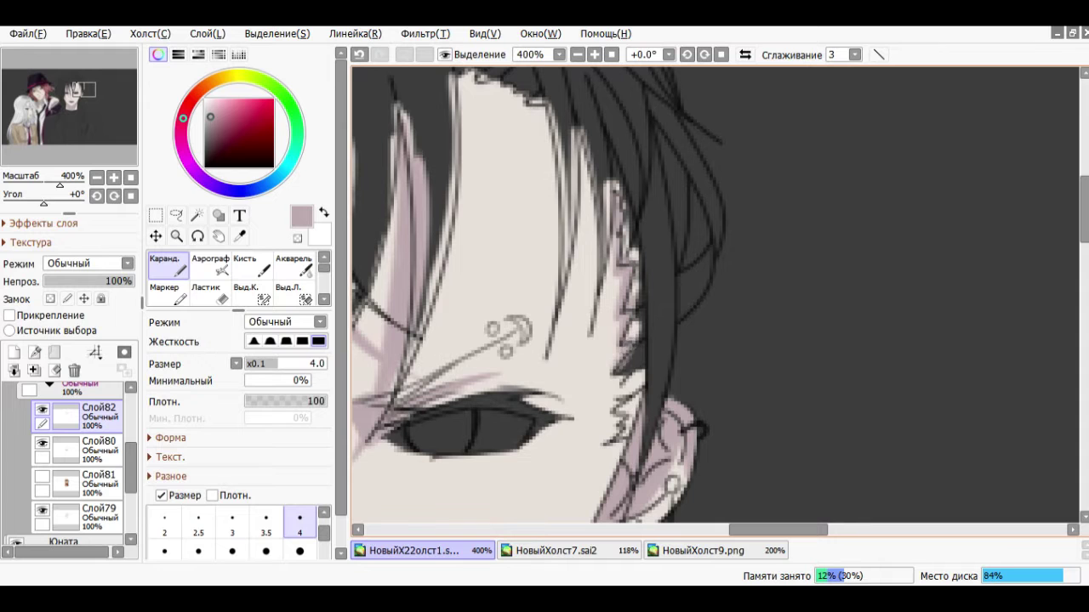
{"action": "scroll", "coordinate": [715, 295], "scroll_direction": "up", "scroll_amount": 2}
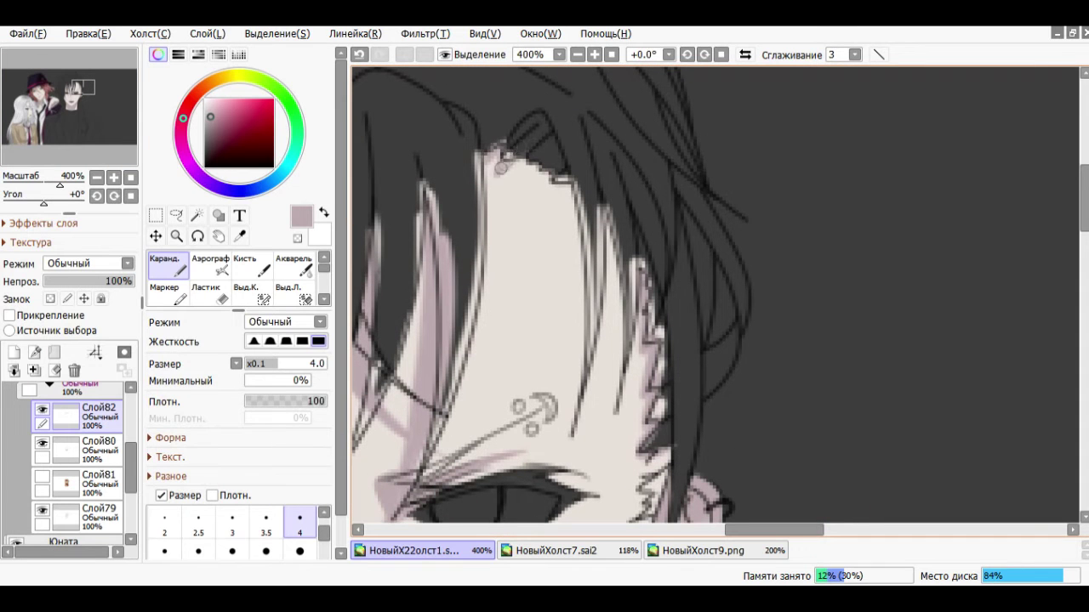
{"action": "left_click_drag", "start_coordinate": [561, 189], "coordinate": [581, 400]}
{"action": "key", "text": "ctrl+z"}
{"action": "key", "text": "bracketright"}
{"action": "key", "text": "ctrl+y"}
{"action": "key", "text": "ctrl+z"}
{"action": "left_click_drag", "start_coordinate": [560, 189], "coordinate": [583, 432]}
{"action": "key", "text": "ctrl+z"}
{"action": "key", "text": "ctrl+y"}
{"action": "key", "text": "ctrl+z"}
{"action": "key", "text": "ctrl+y"}
{"action": "left_click", "coordinate": [100, 446]}
{"action": "left_click_drag", "start_coordinate": [561, 188], "coordinate": [583, 430]}
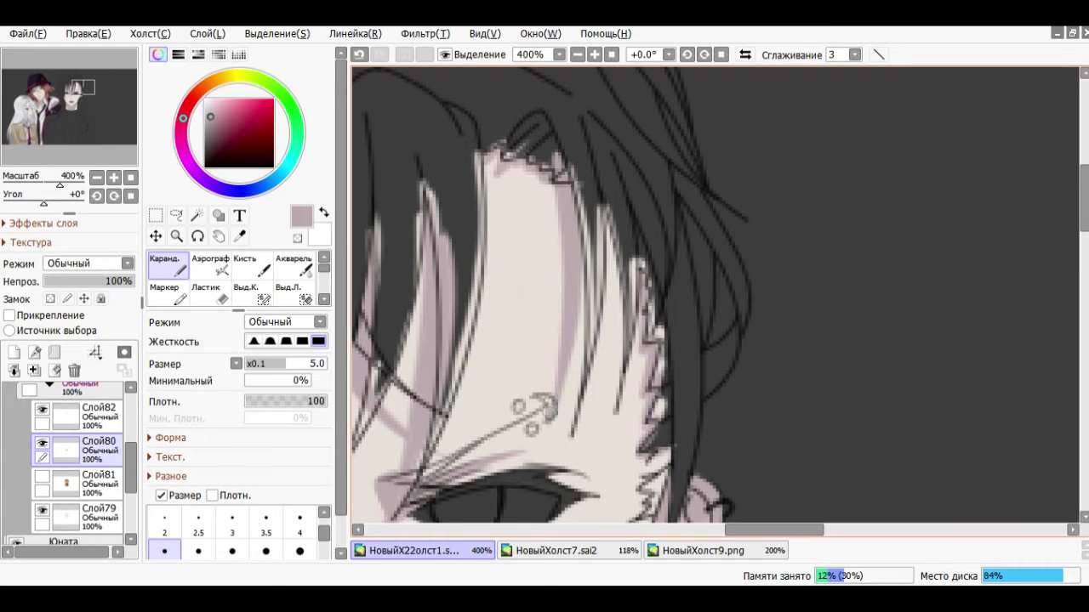
Lasso the forehead shadow strip and shift it slightly towards the hair strands with a free transform
{"action": "left_click", "coordinate": [176, 215]}
{"action": "left_click_drag", "start_coordinate": [549, 151], "coordinate": [543, 447]}
{"action": "key", "text": "ctrl+t"}
{"action": "left_click_drag", "start_coordinate": [568, 298], "coordinate": [568, 308]}
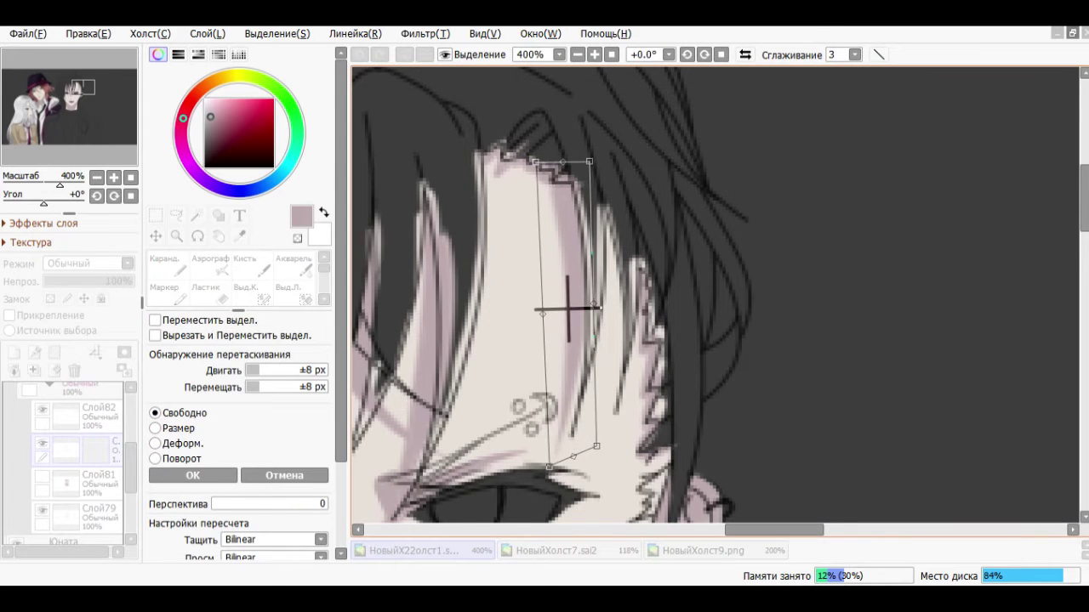
{"action": "key", "text": "Return"}
{"action": "key", "text": "ctrl+d"}
Add mauve shadow under the forehead's upper hairline on Слой82 with the Pencil at size 5, and trim it with the Eraser at size 4
{"action": "key", "text": "n"}
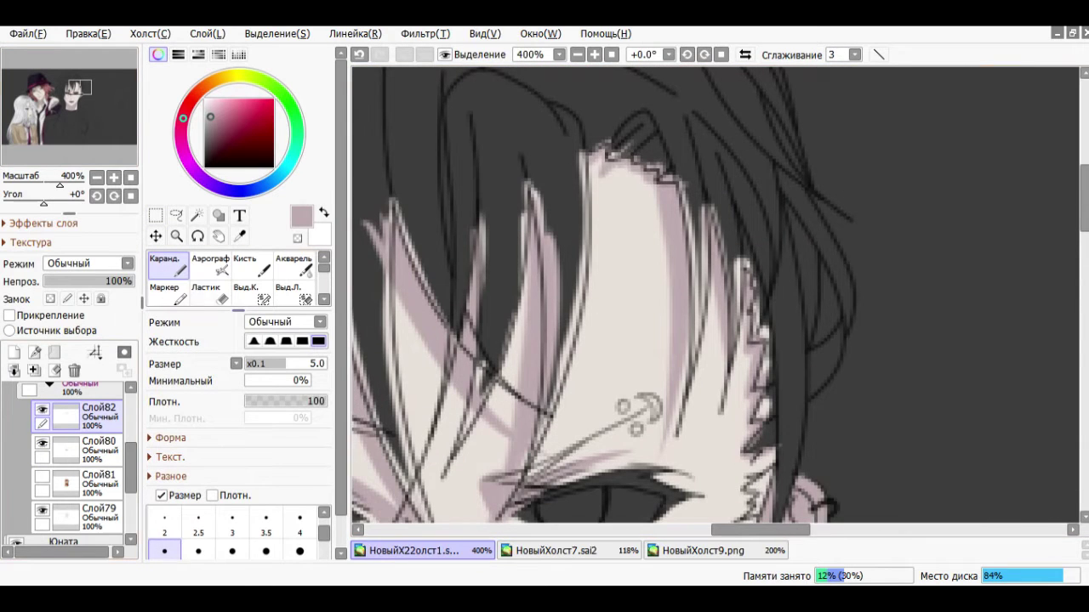
{"action": "key", "text": "e"}
{"action": "key", "text": "n"}
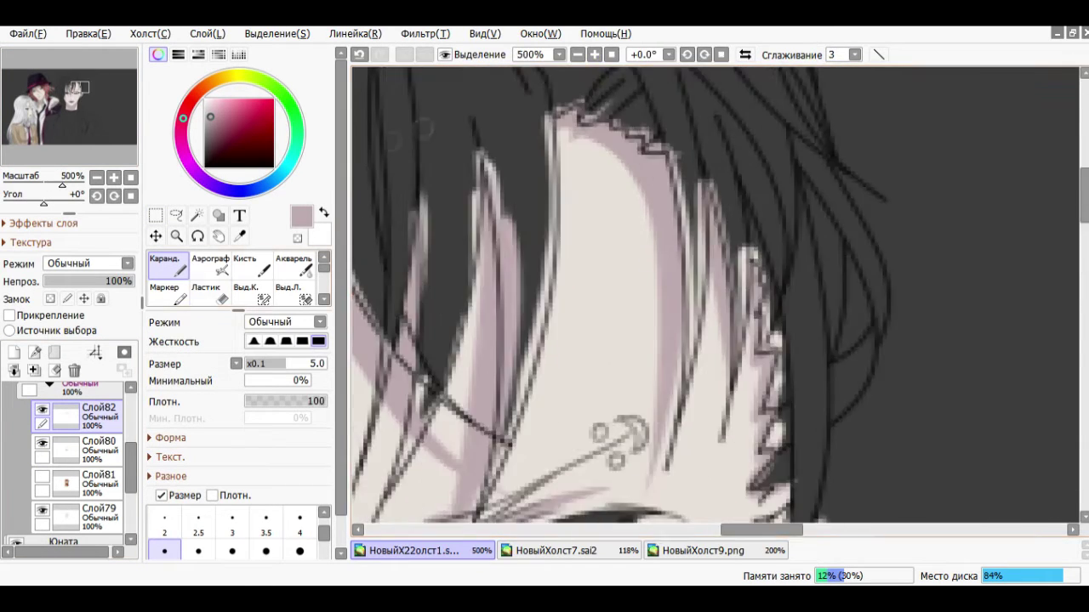
{"action": "key", "text": "e"}
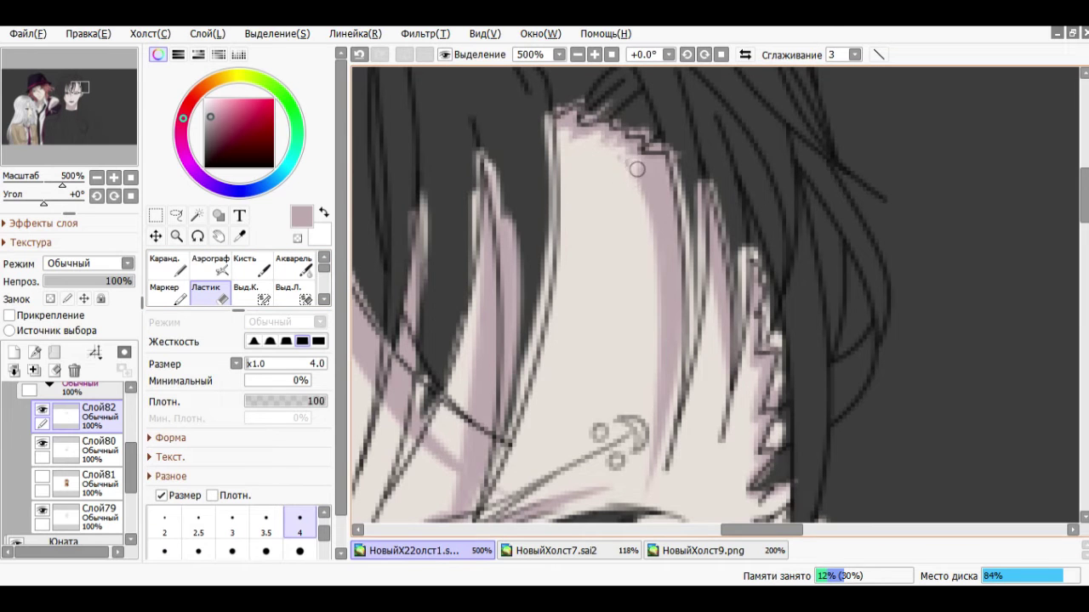
{"action": "left_click", "coordinate": [81, 449]}
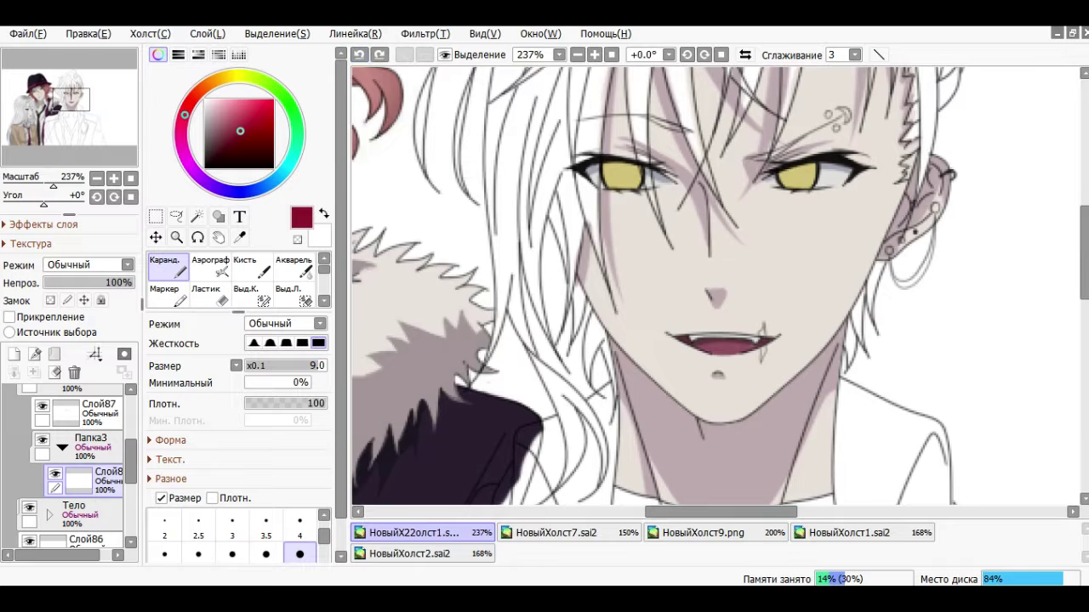
Adjust the yellow iris layer in Папка3 with the Brightness/Contrast filter, setting brightness to -14 and contrast to -9
{"action": "scroll", "coordinate": [715, 285], "scroll_direction": "right", "scroll_amount": 5}
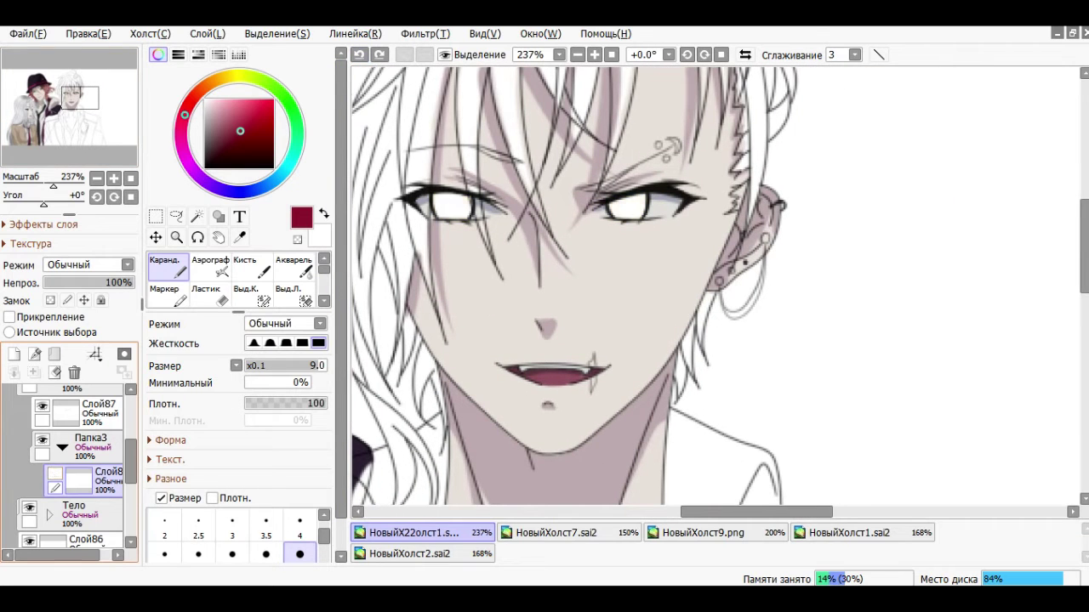
{"action": "left_click", "coordinate": [426, 33]}
{"action": "mouse_move", "coordinate": [457, 53]}
{"action": "left_click", "coordinate": [583, 77]}
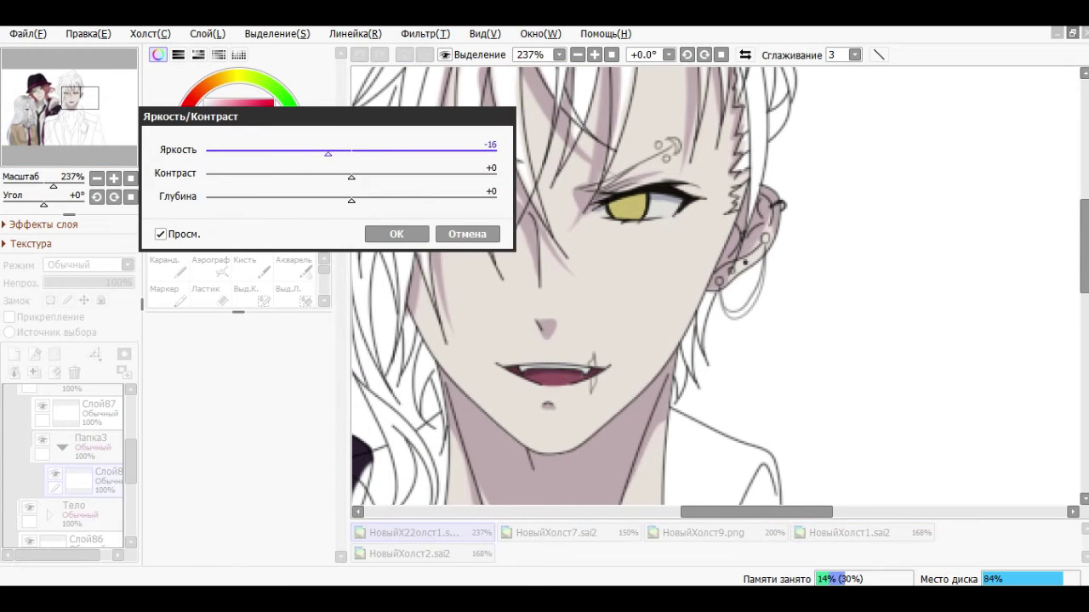
{"action": "scroll", "coordinate": [714, 285], "scroll_direction": "down", "scroll_amount": 6}
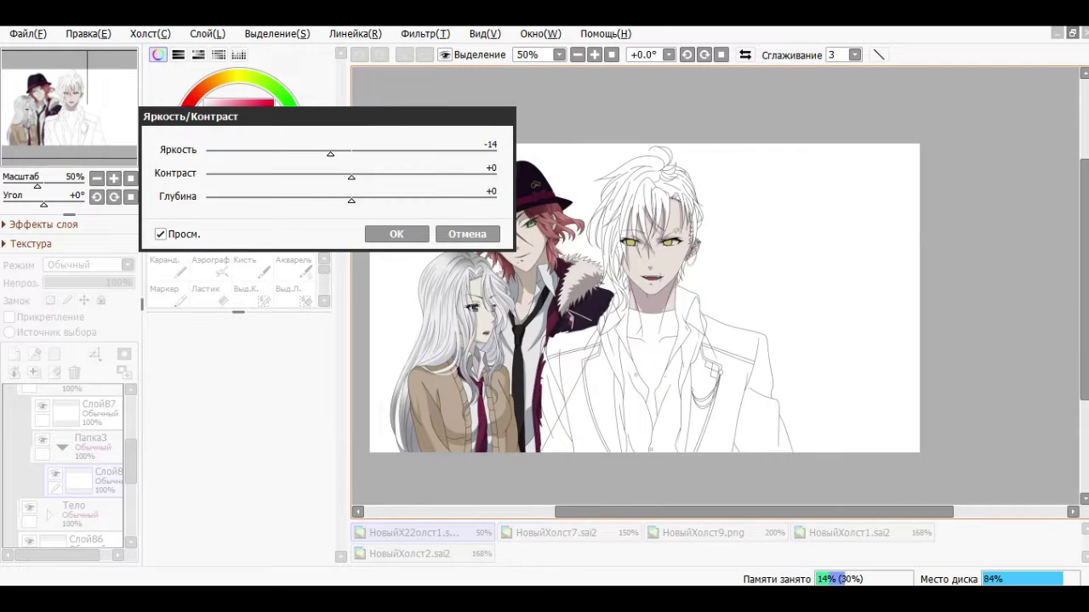
{"action": "scroll", "coordinate": [715, 285], "scroll_direction": "up", "scroll_amount": 6}
{"action": "scroll", "coordinate": [714, 285], "scroll_direction": "up", "scroll_amount": 1}
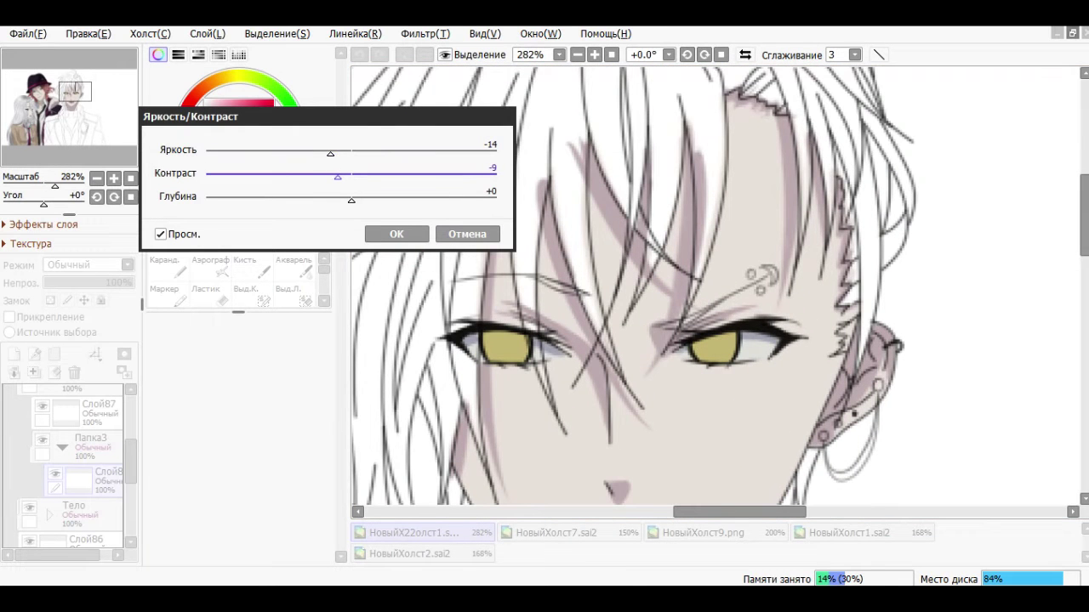
Set the iris layer's depth to -2 and lower its contrast slightly further
{"action": "left_click", "coordinate": [350, 199]}
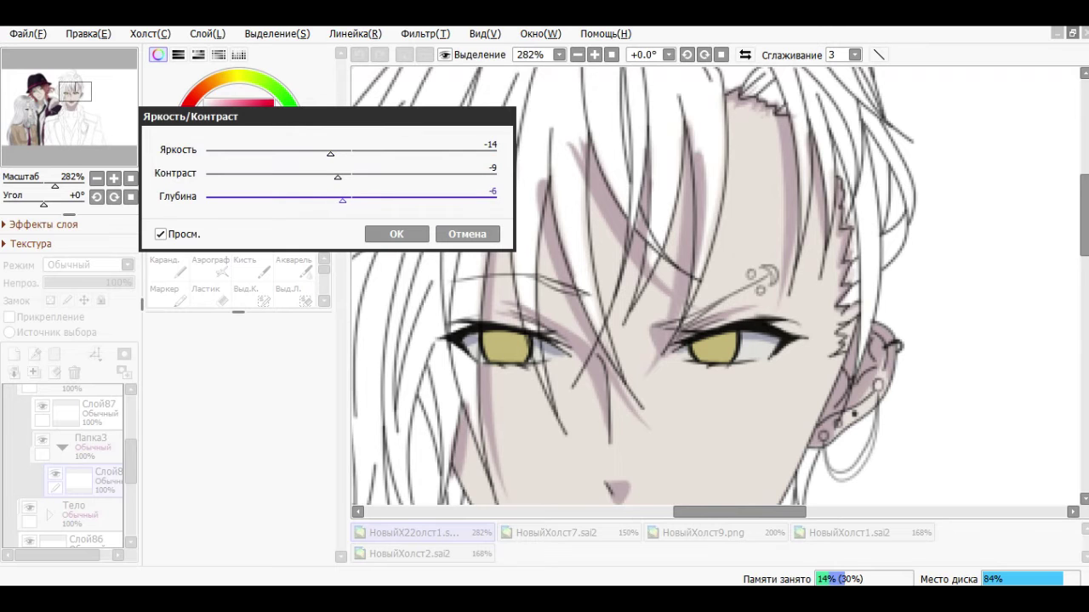
{"action": "scroll", "coordinate": [715, 285], "scroll_direction": "down", "scroll_amount": 3}
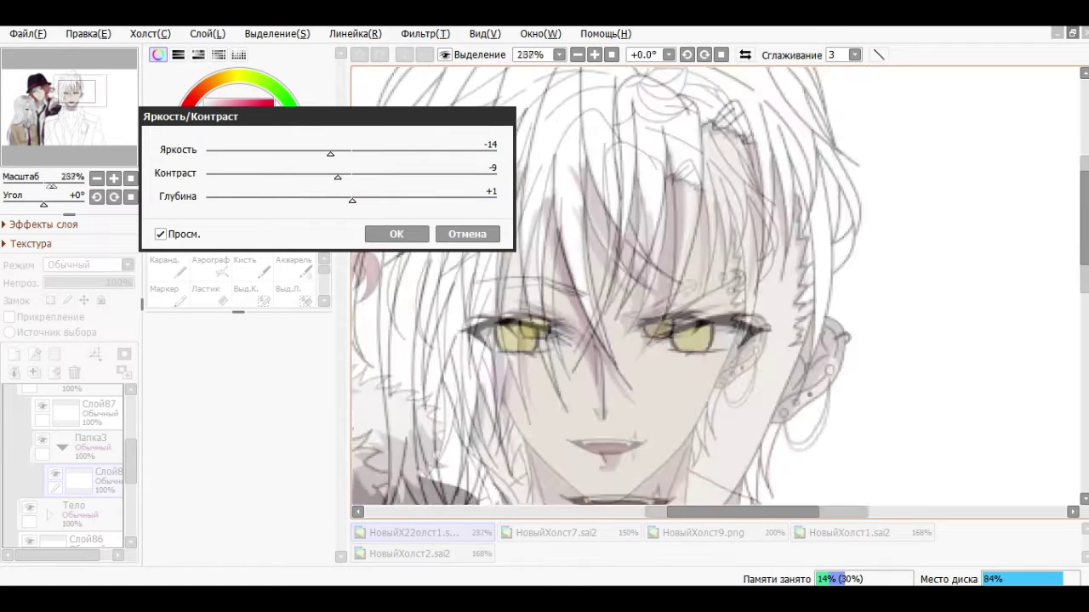
{"action": "scroll", "coordinate": [715, 285], "scroll_direction": "up", "scroll_amount": 3}
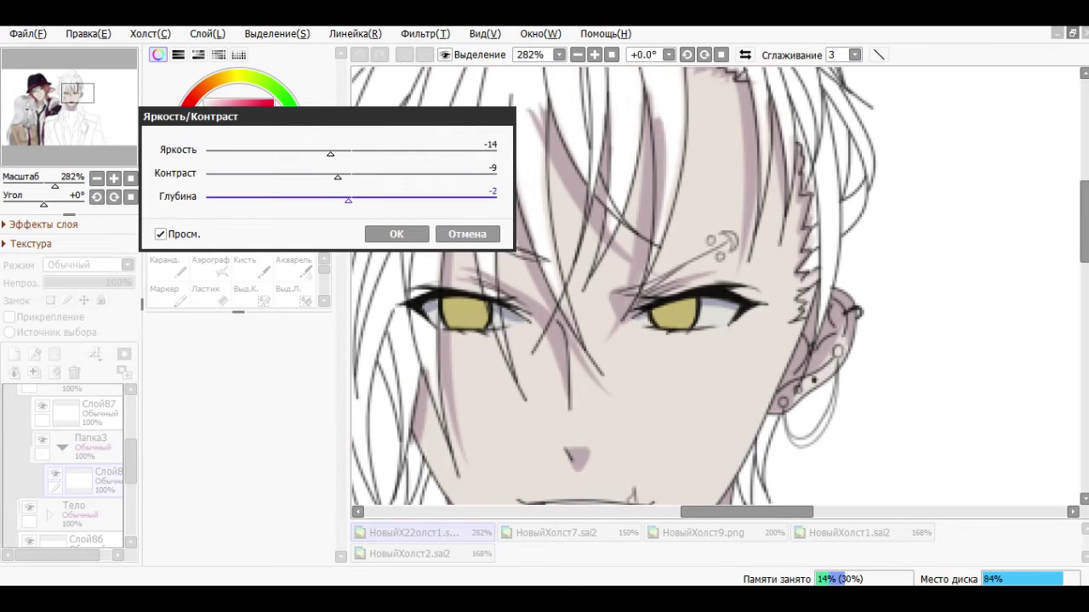
{"action": "left_click_drag", "start_coordinate": [337, 176], "coordinate": [334, 176]}
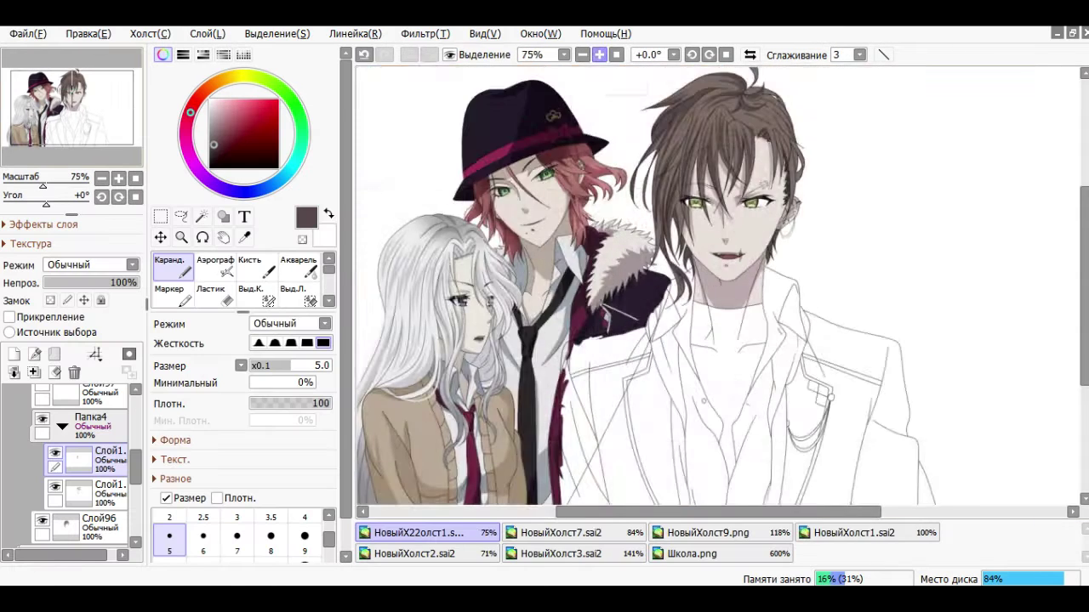
Shade the long fringe and side strands of the brown hair in dark brown with the Pencil at size 5, refining them with the Eraser
{"action": "scroll", "coordinate": [715, 285], "scroll_direction": "up", "scroll_amount": 4}
{"action": "key", "text": "e"}
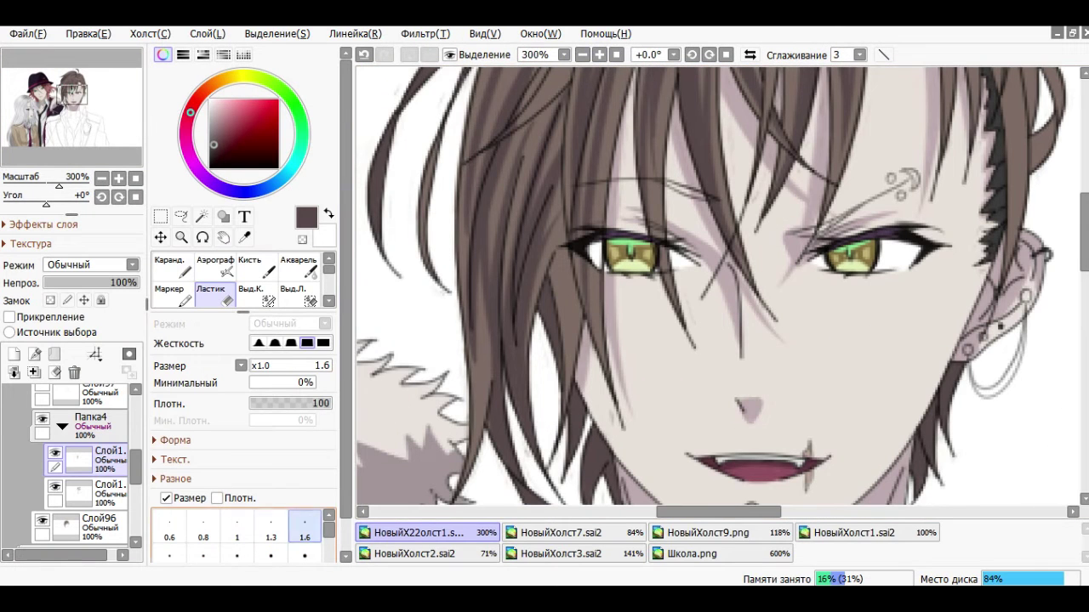
{"action": "key", "text": "n"}
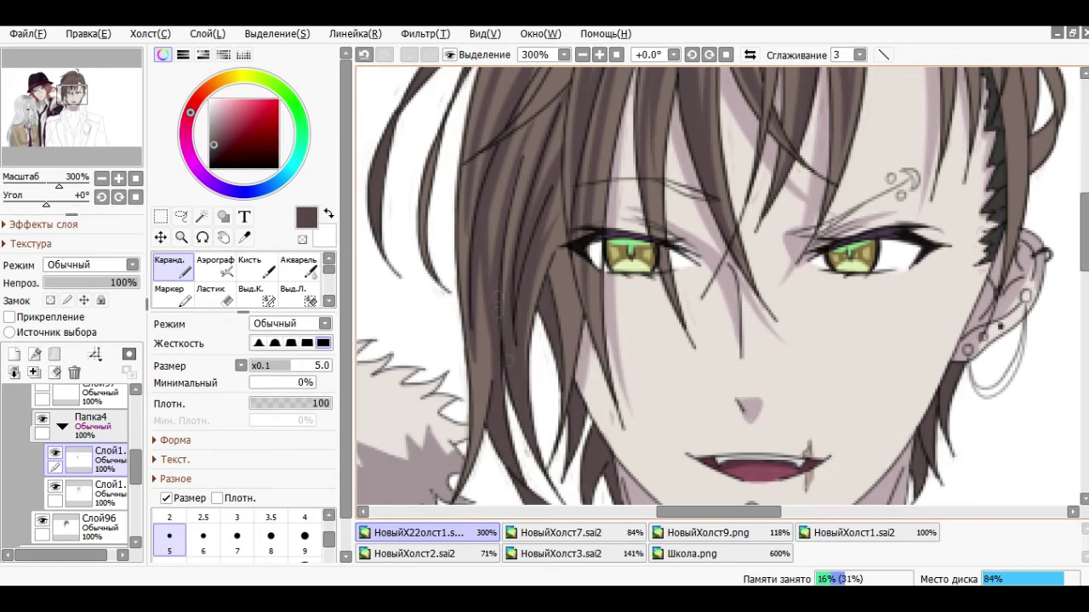
{"action": "scroll", "coordinate": [715, 285], "scroll_direction": "up", "scroll_amount": 5}
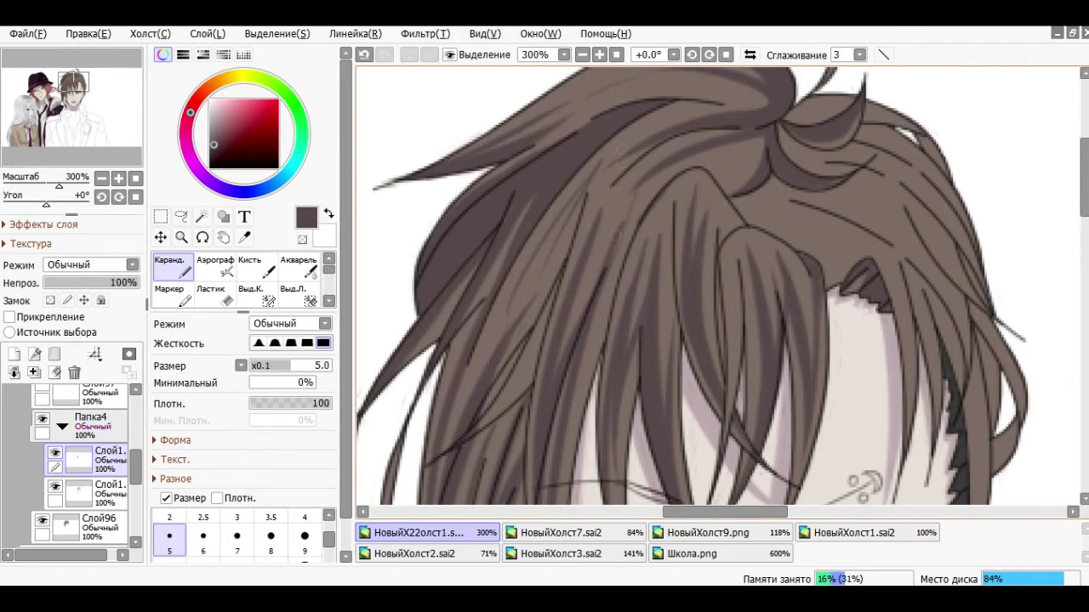
{"action": "scroll", "coordinate": [509, 246], "scroll_direction": "down", "scroll_amount": 5}
{"action": "key", "text": "e"}
{"action": "key", "text": "n"}
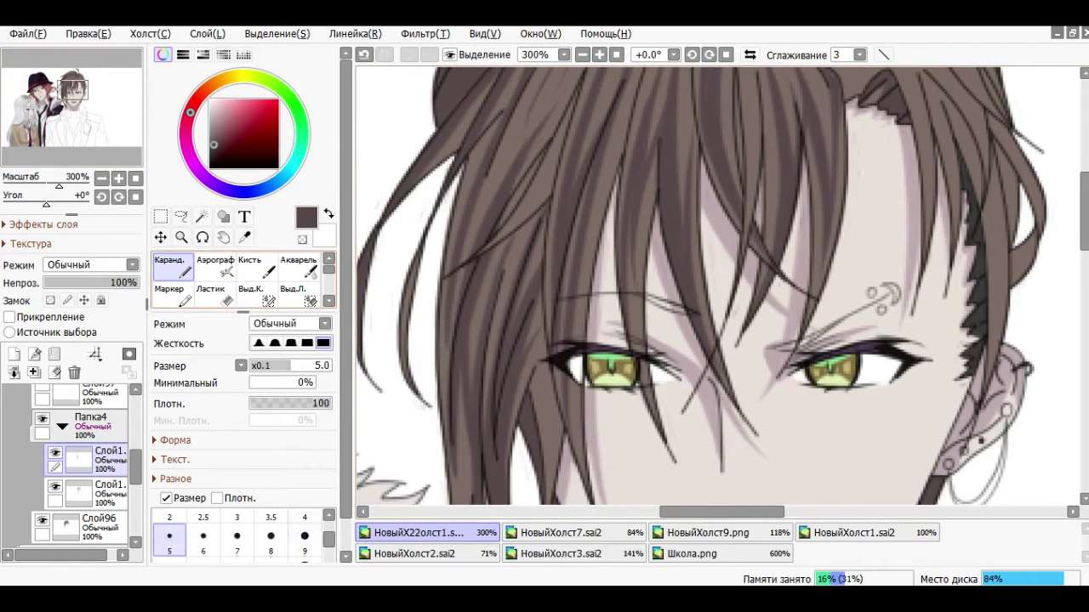
Add dark brown shading strokes to the swept-back crown of the brown hair, using the Pencil at size 5
{"action": "scroll", "coordinate": [504, 204], "scroll_direction": "up", "scroll_amount": 5}
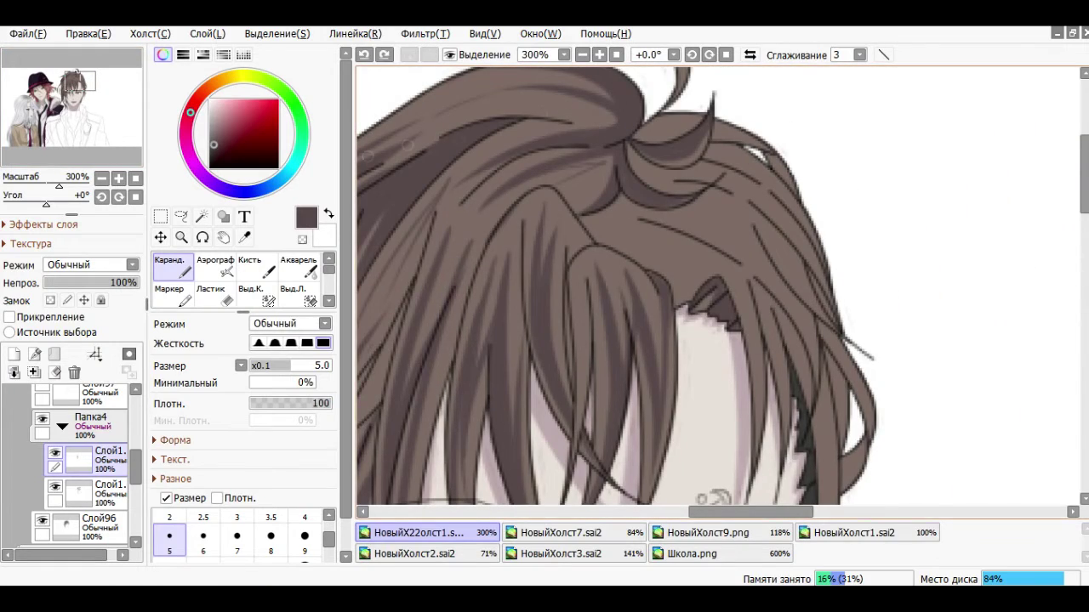
{"action": "scroll", "coordinate": [714, 285], "scroll_direction": "down", "scroll_amount": 5}
{"action": "scroll", "coordinate": [715, 285], "scroll_direction": "up", "scroll_amount": 2}
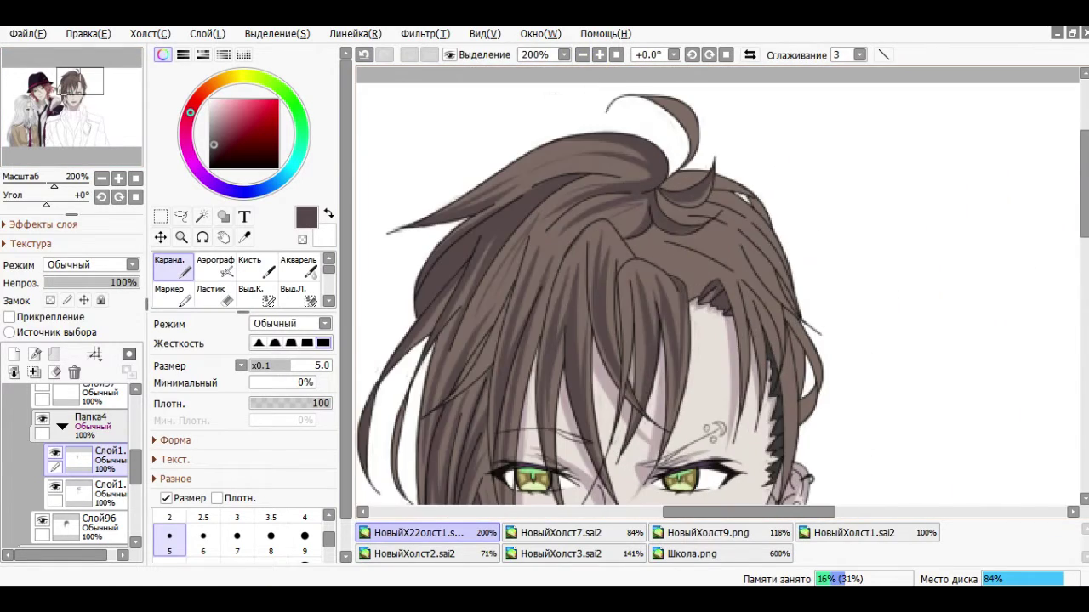
Merge the two hair-shading layers in Папка4 and shade the strand behind the crown's pointed tuft on a new layer
{"action": "scroll", "coordinate": [714, 285], "scroll_direction": "down", "scroll_amount": 3}
{"action": "scroll", "coordinate": [715, 285], "scroll_direction": "up", "scroll_amount": 2}
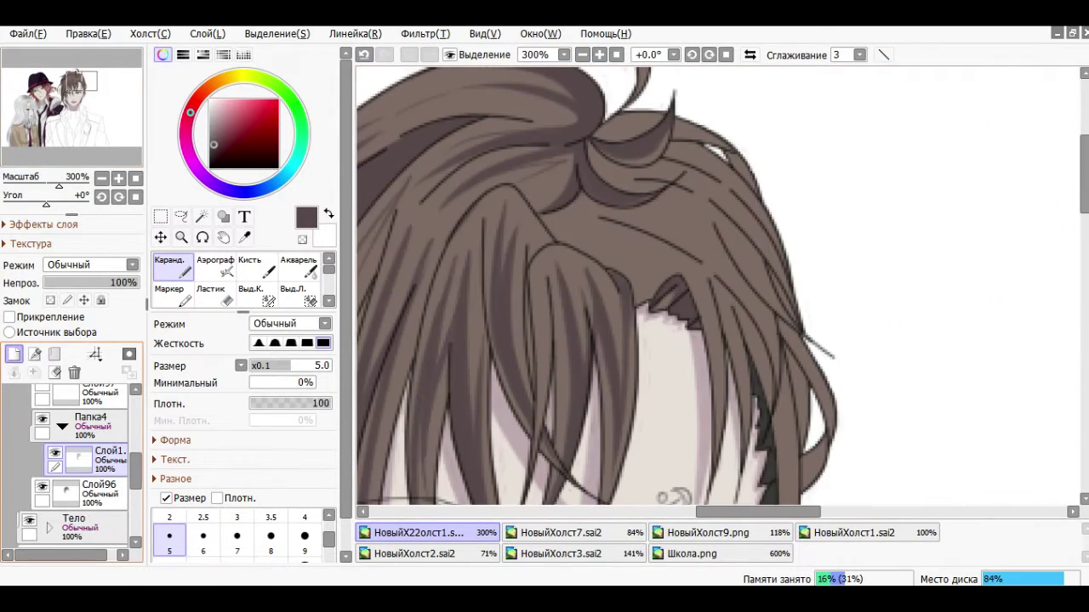
{"action": "scroll", "coordinate": [714, 285], "scroll_direction": "up", "scroll_amount": 1}
{"action": "scroll", "coordinate": [691, 281], "scroll_direction": "up", "scroll_amount": 3}
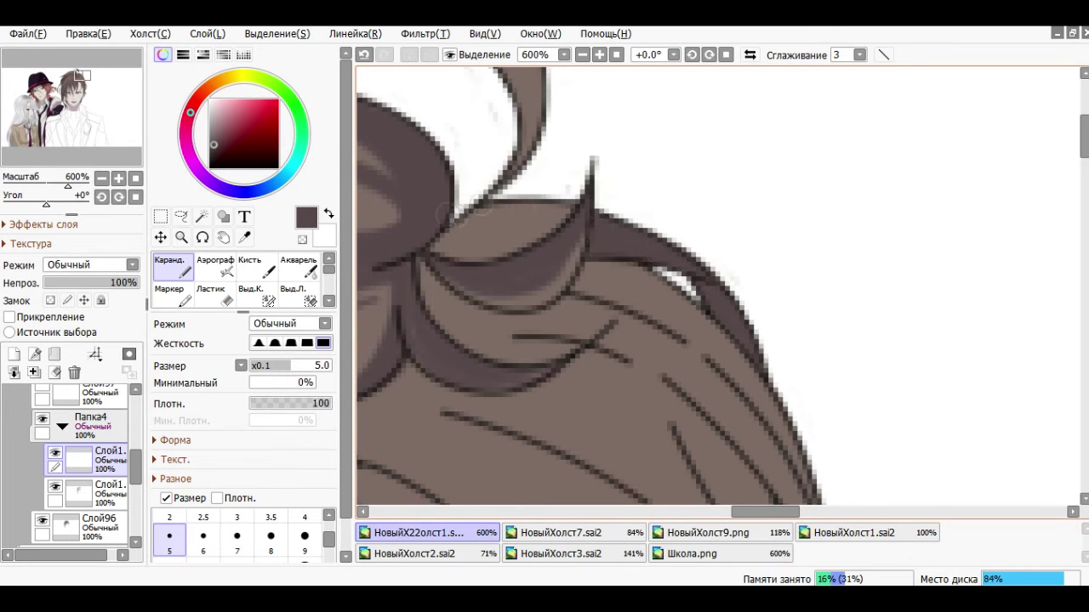
Shade the looped strands above the pierced ear in dark brown on the new Папка4 layer, using the Pencil at size 5
{"action": "scroll", "coordinate": [491, 216], "scroll_direction": "down", "scroll_amount": 3}
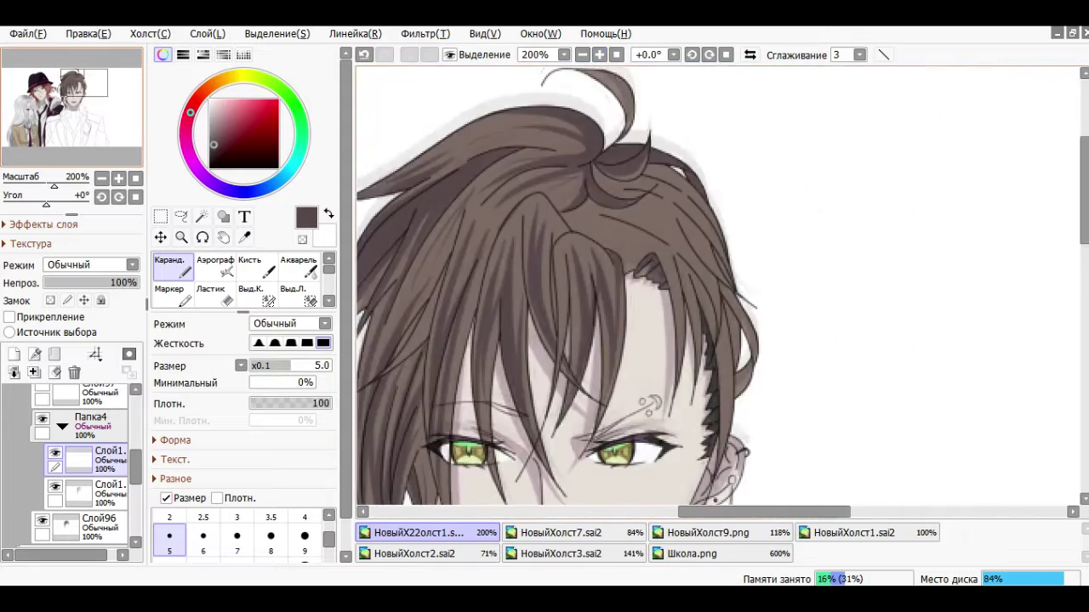
{"action": "scroll", "coordinate": [628, 231], "scroll_direction": "up", "scroll_amount": 1}
{"action": "scroll", "coordinate": [638, 83], "scroll_direction": "down", "scroll_amount": 2}
{"action": "scroll", "coordinate": [559, 256], "scroll_direction": "up", "scroll_amount": 3}
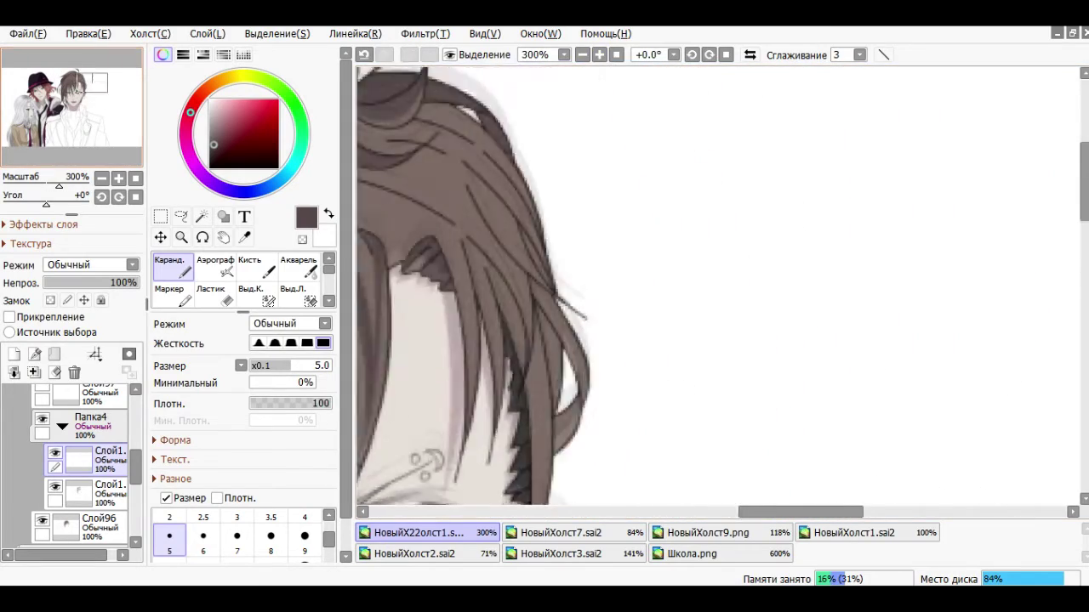
{"action": "scroll", "coordinate": [533, 338], "scroll_direction": "down", "scroll_amount": 1}
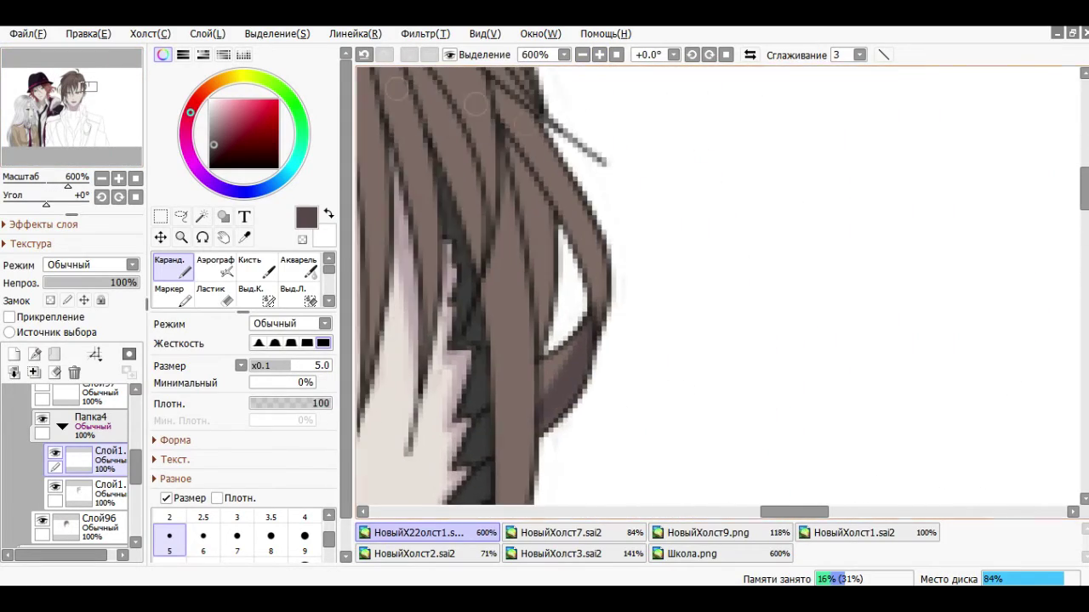
{"action": "scroll", "coordinate": [612, 245], "scroll_direction": "down", "scroll_amount": 1}
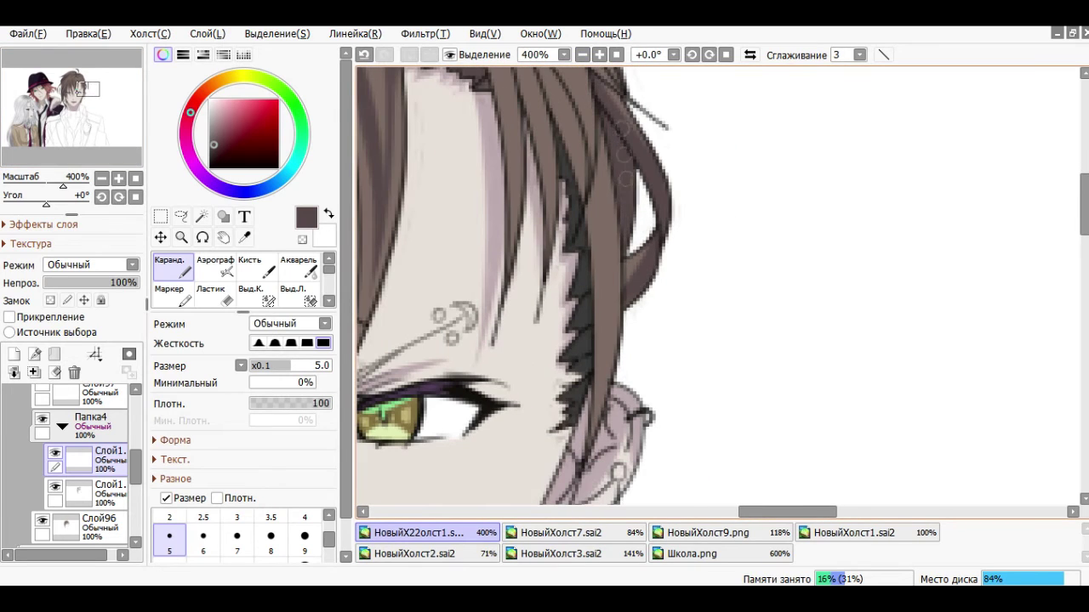
{"action": "scroll", "coordinate": [715, 285], "scroll_direction": "down", "scroll_amount": 1}
{"action": "scroll", "coordinate": [714, 285], "scroll_direction": "up", "scroll_amount": 5}
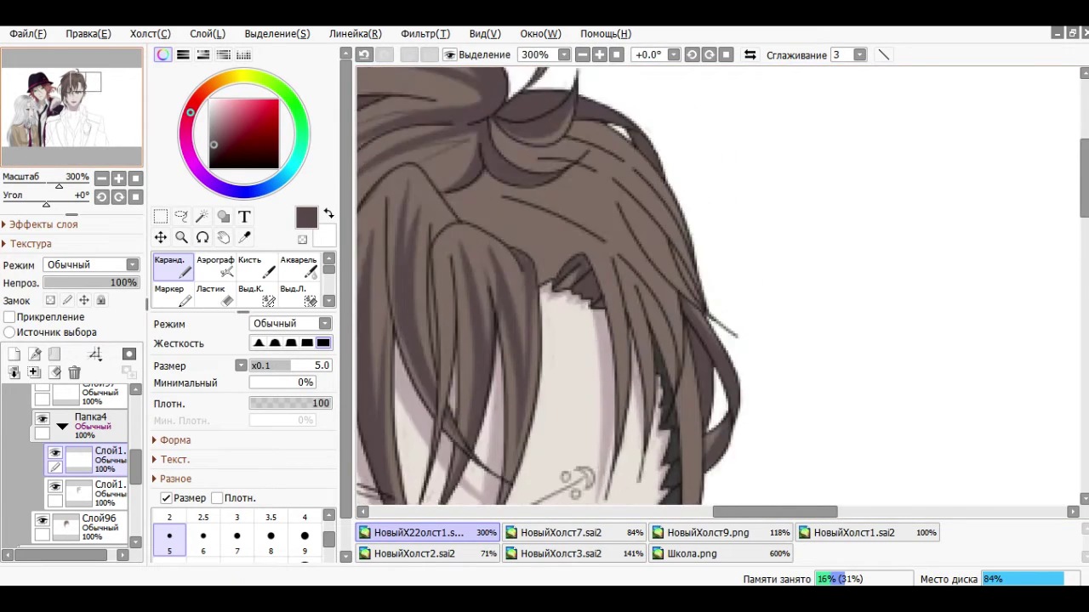
{"action": "scroll", "coordinate": [715, 285], "scroll_direction": "up", "scroll_amount": 1}
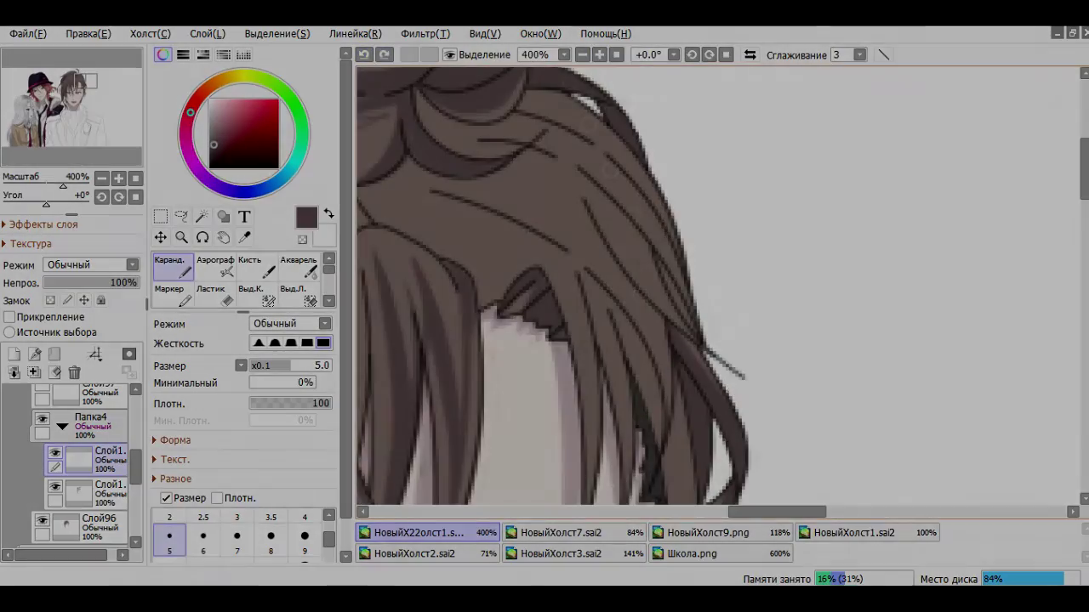